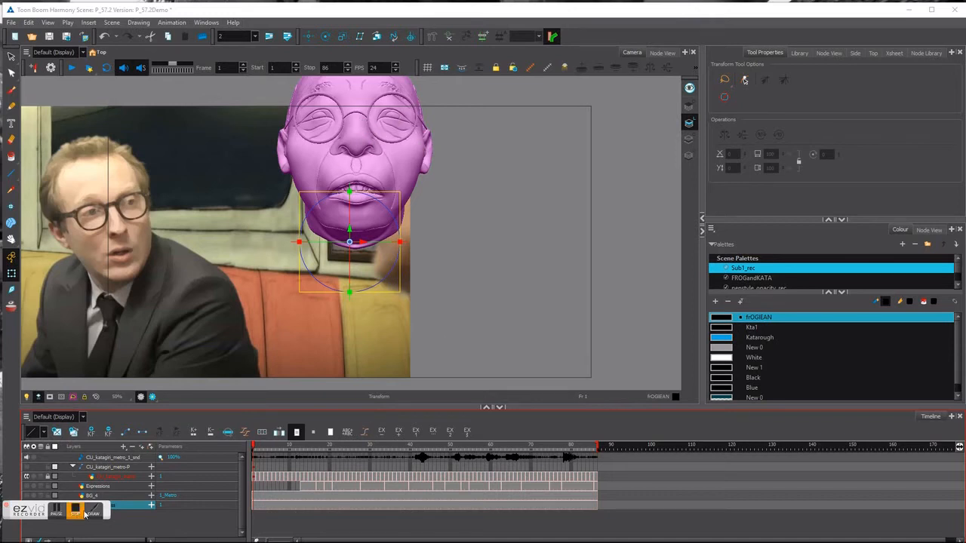
Add a Camera layer at frame 4 and give it a Camera-P parent peg.
drag(105, 507, 143, 526)
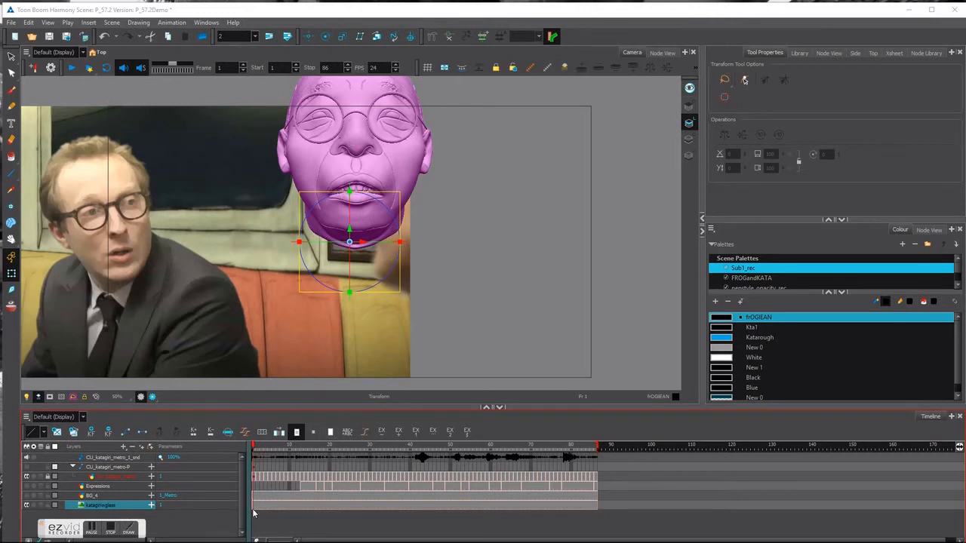
click(264, 448)
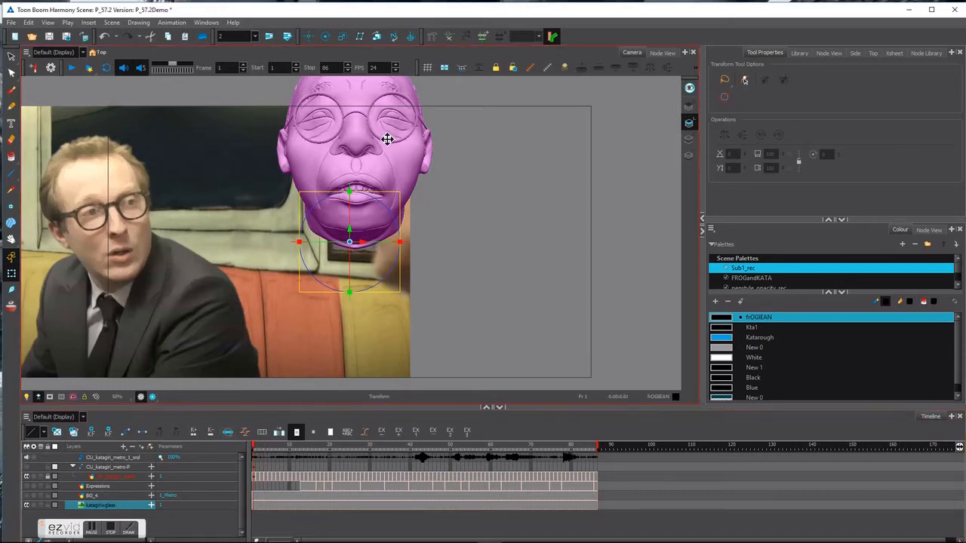
click(123, 447)
click(138, 445)
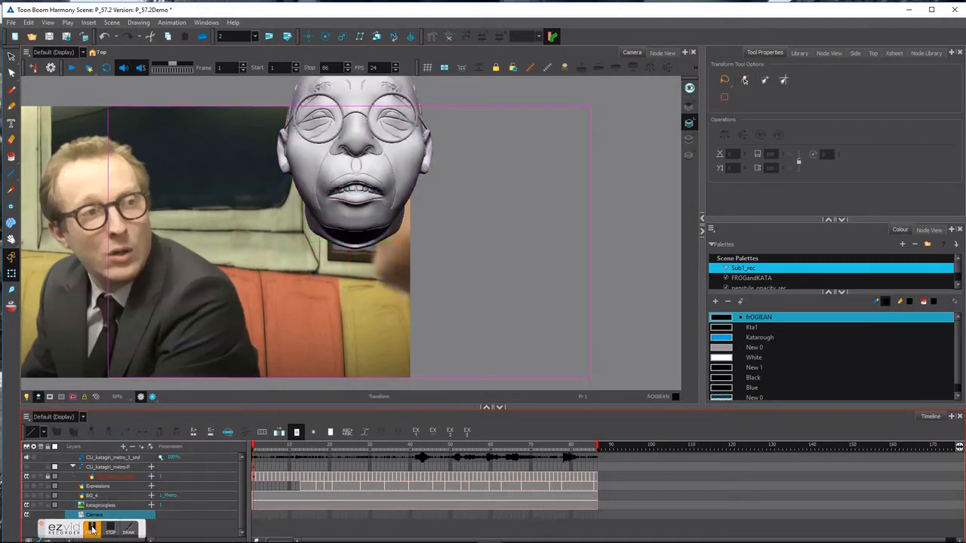
drag(154, 537, 306, 535)
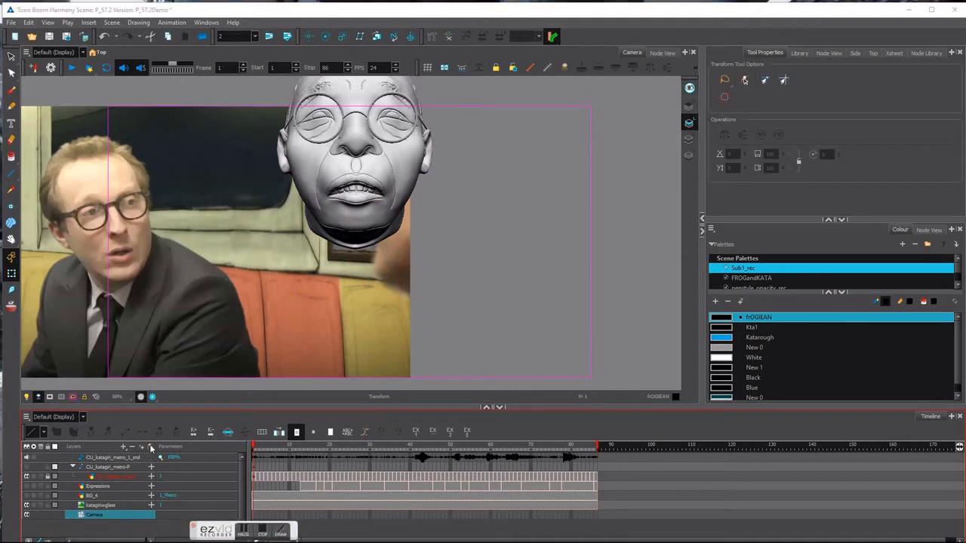
key(ctrl+p)
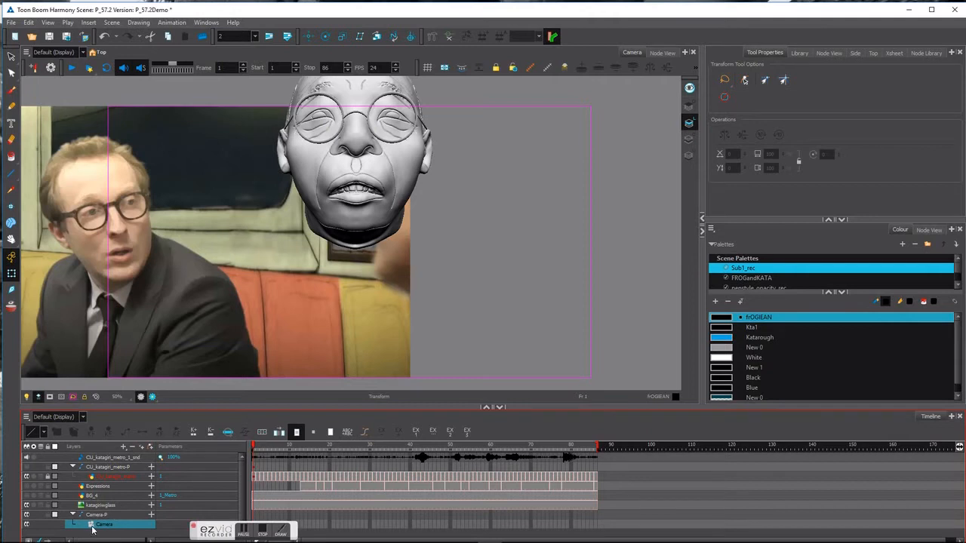
In the camera's Layer Properties, override the scene FOV and set it to 25.1.
double_click(92, 527)
drag(317, 165, 608, 174)
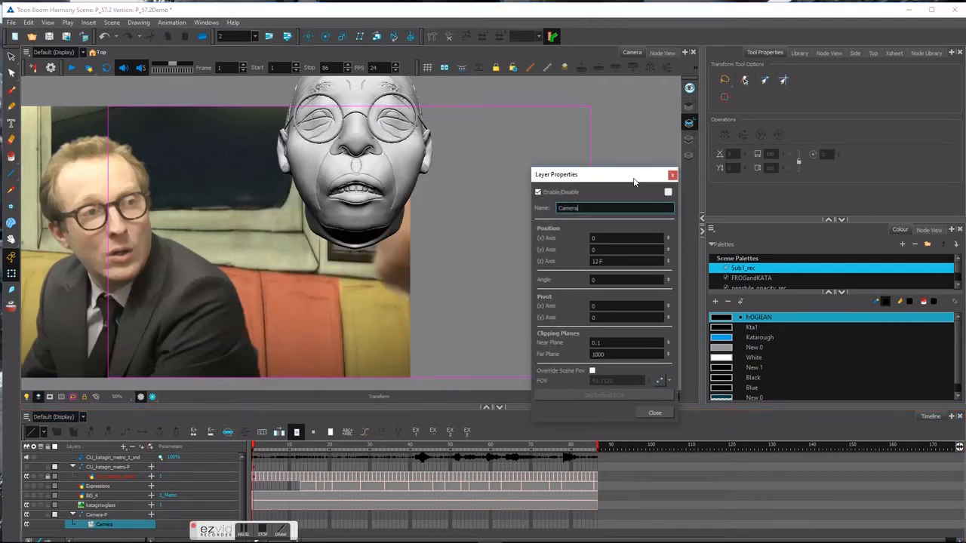
click(595, 370)
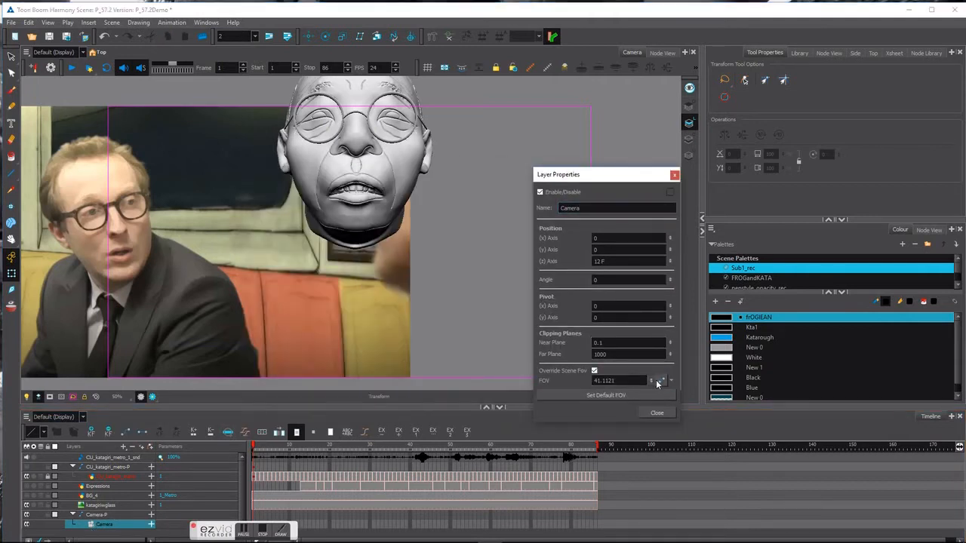
drag(651, 408, 647, 437)
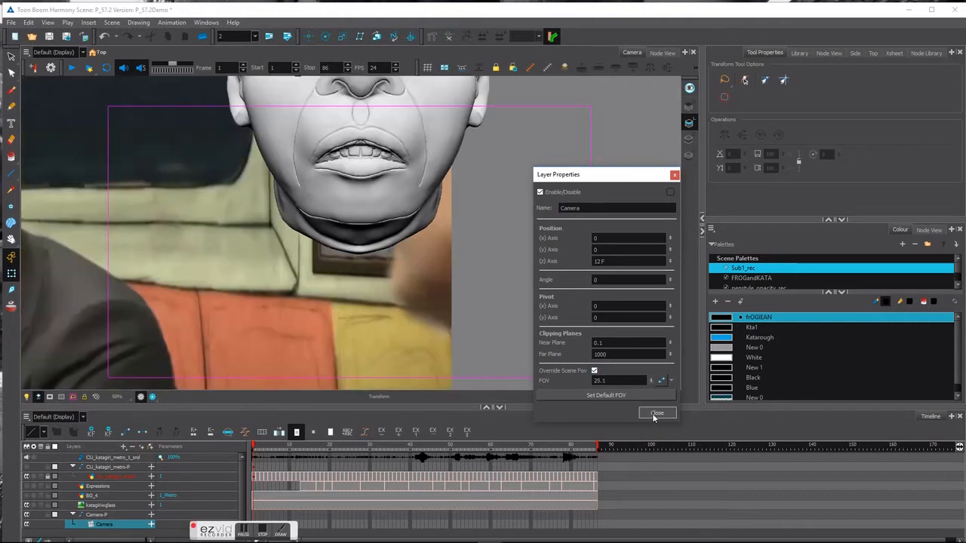
click(656, 414)
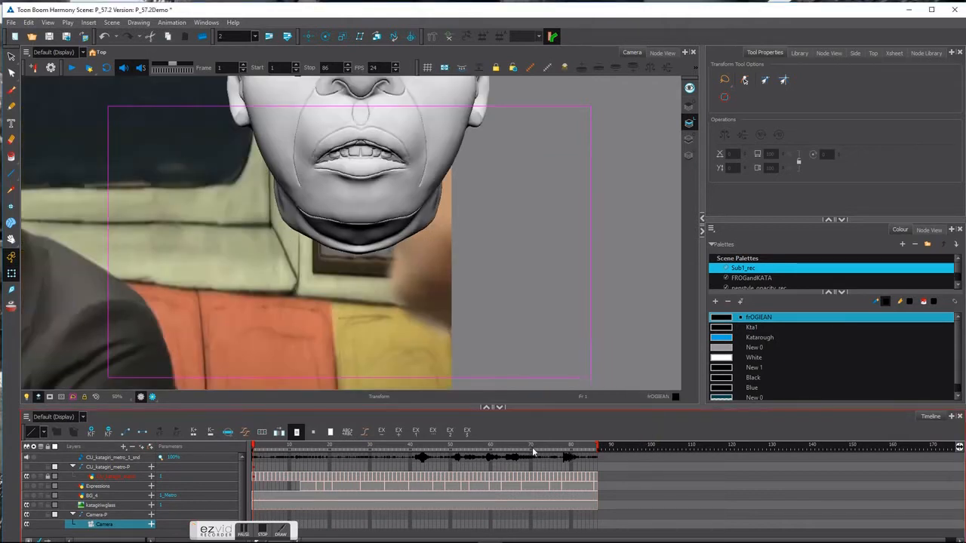
Select the Camera-P peg, then zoom out and pan the Top view to show the camera cone.
click(105, 514)
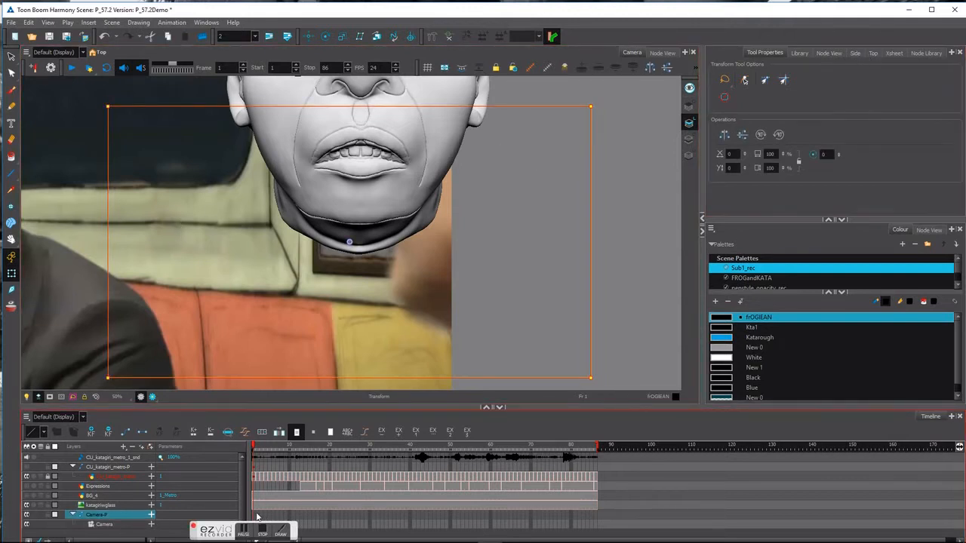
click(854, 55)
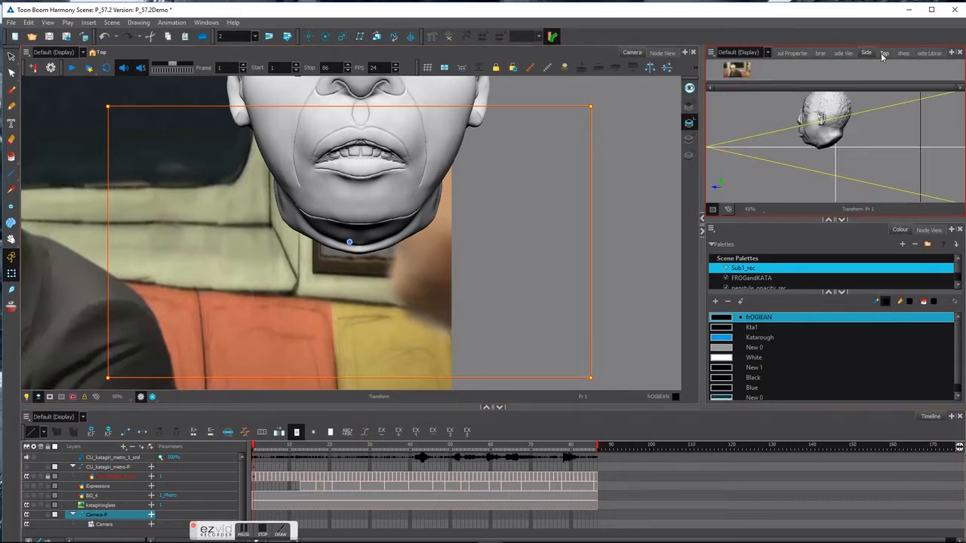
click(884, 55)
scroll(905, 167, down, 1)
key(space)
drag(911, 169, 808, 230)
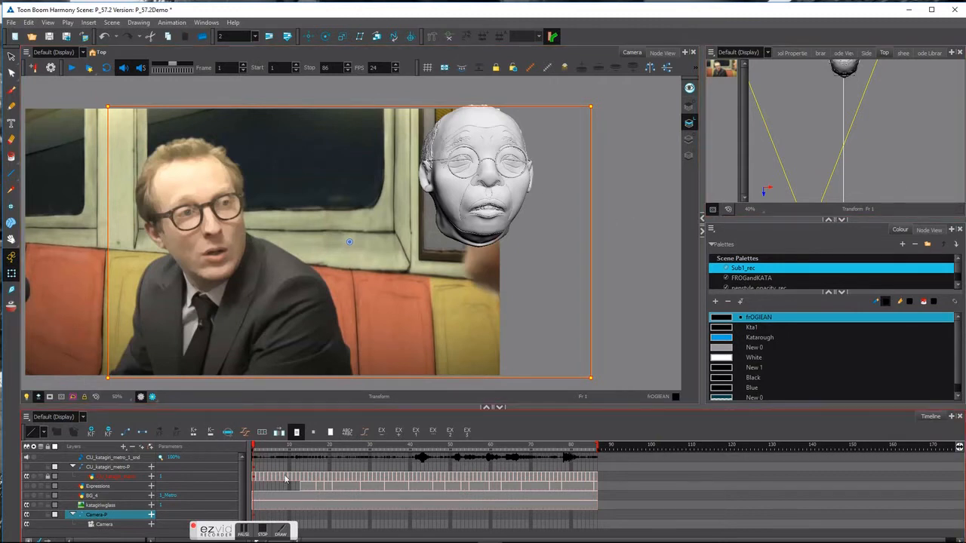
Add a peg above the katagiriwglass layer and set the layer's position to 3D Path.
click(100, 505)
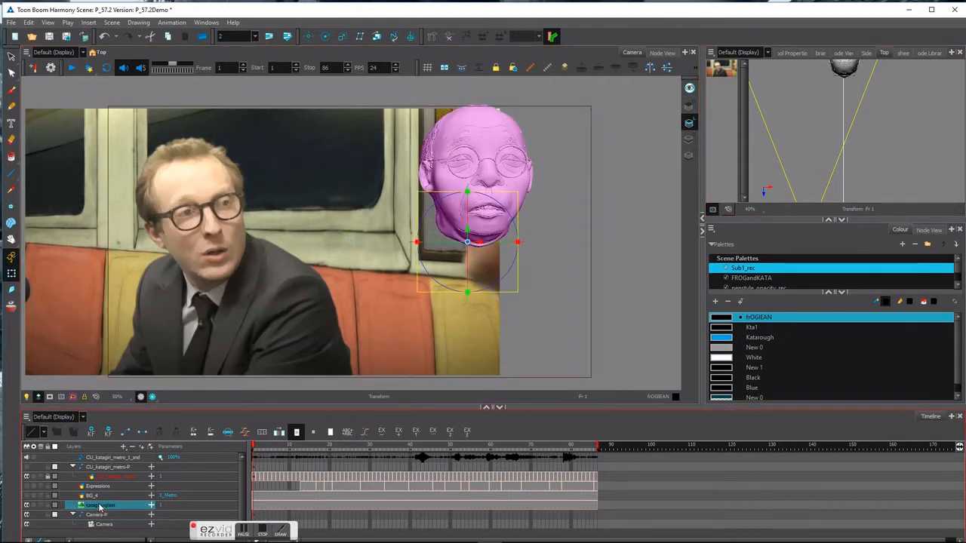
click(151, 448)
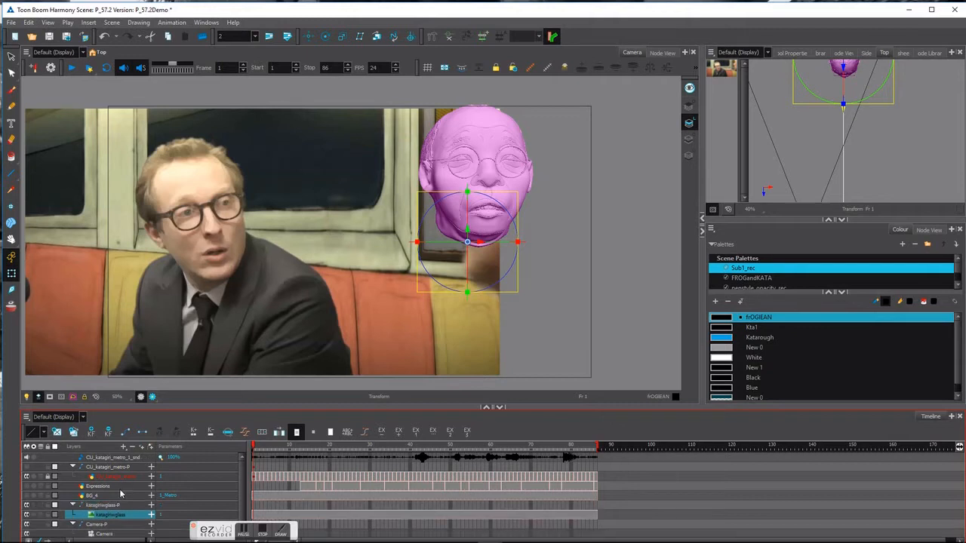
double_click(90, 516)
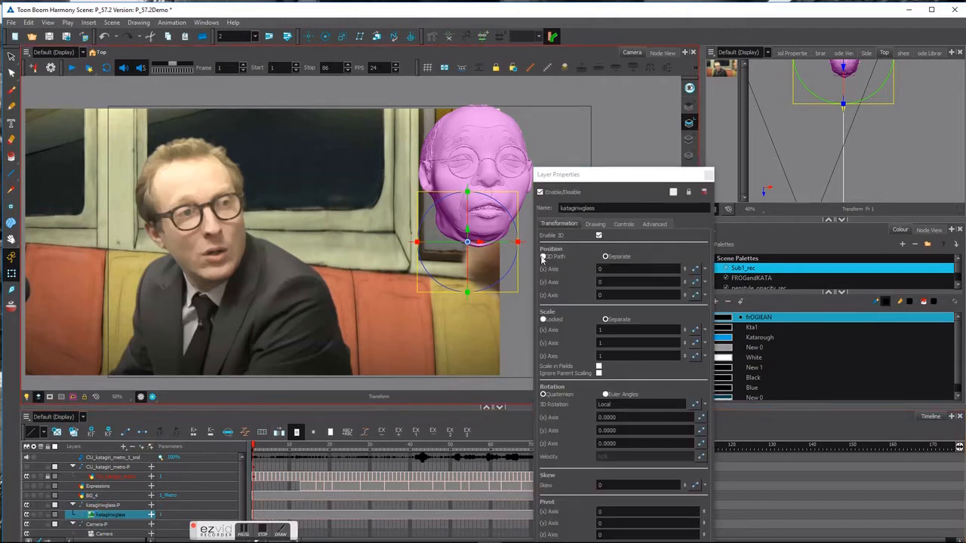
click(542, 257)
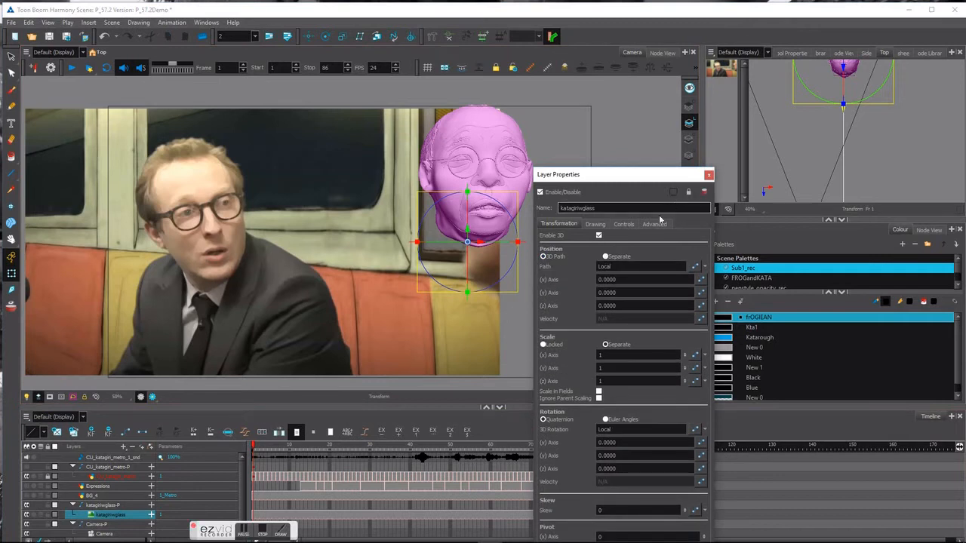
click(708, 174)
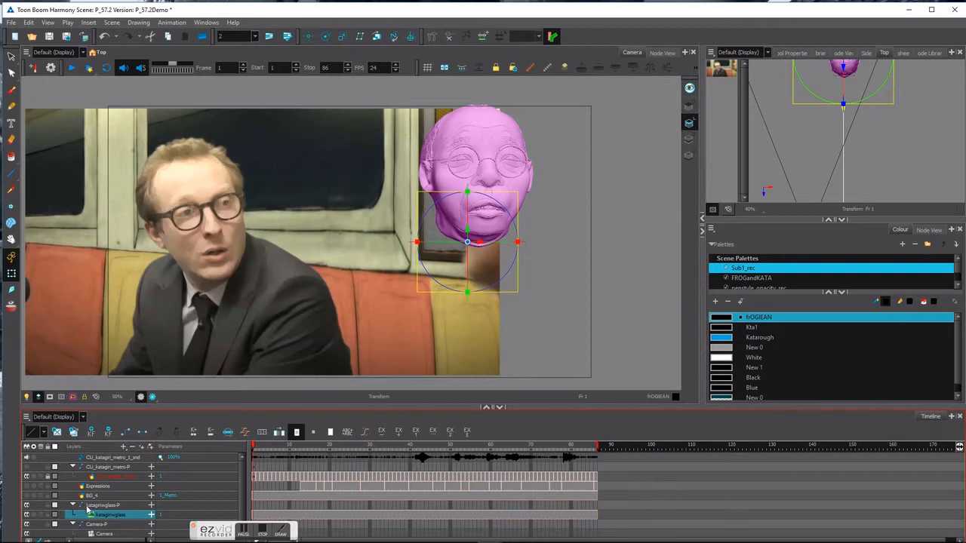
double_click(81, 506)
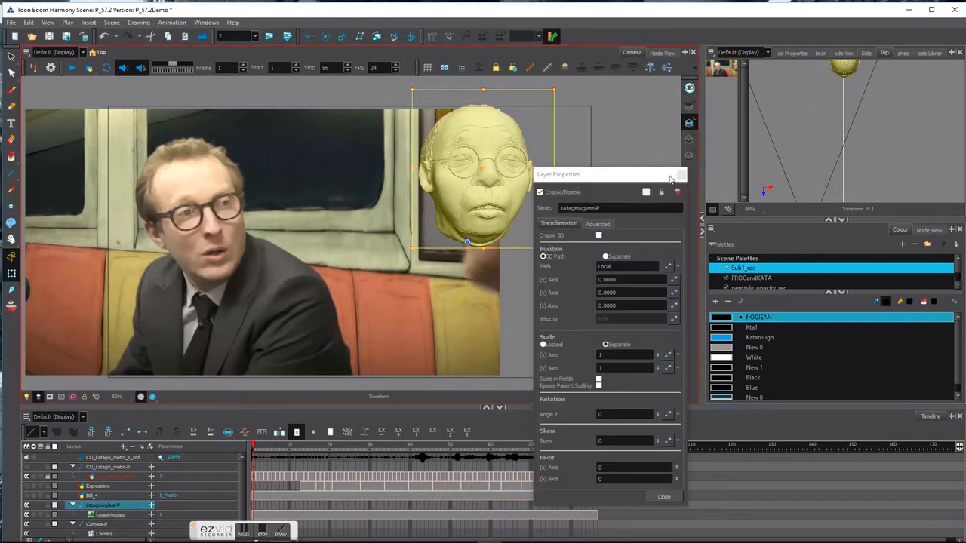
click(680, 175)
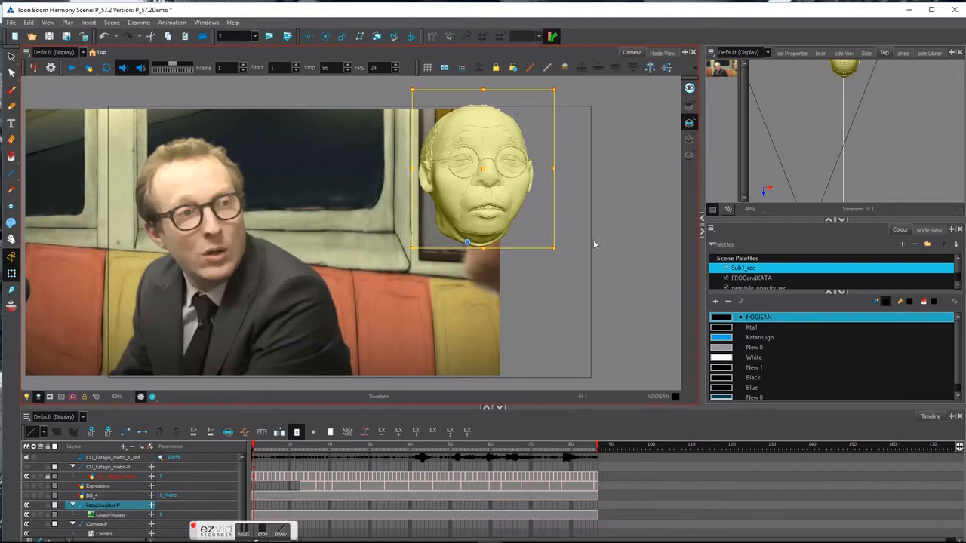
click(108, 515)
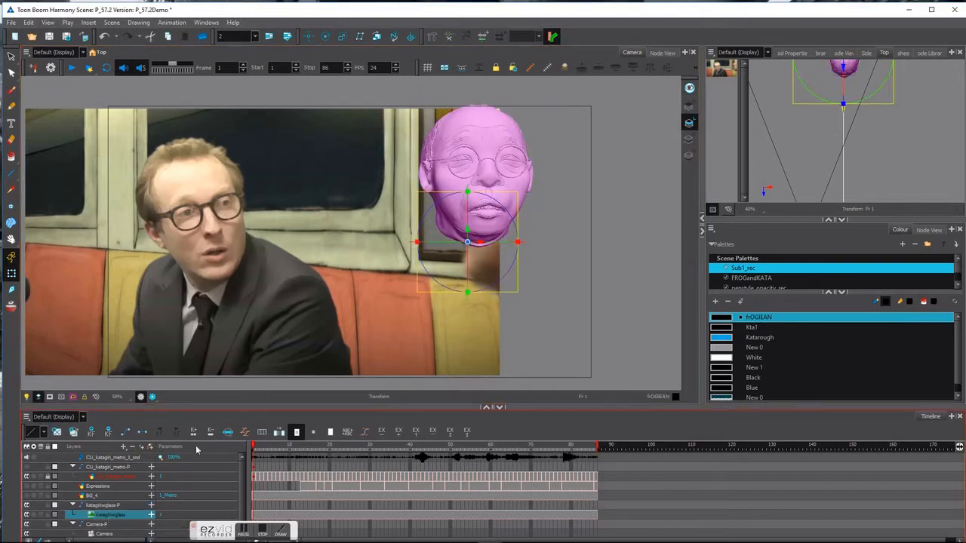
With the Rotate tool, turn the head in the Top view and tilt it in the Side view.
key(space)
drag(941, 139, 956, 174)
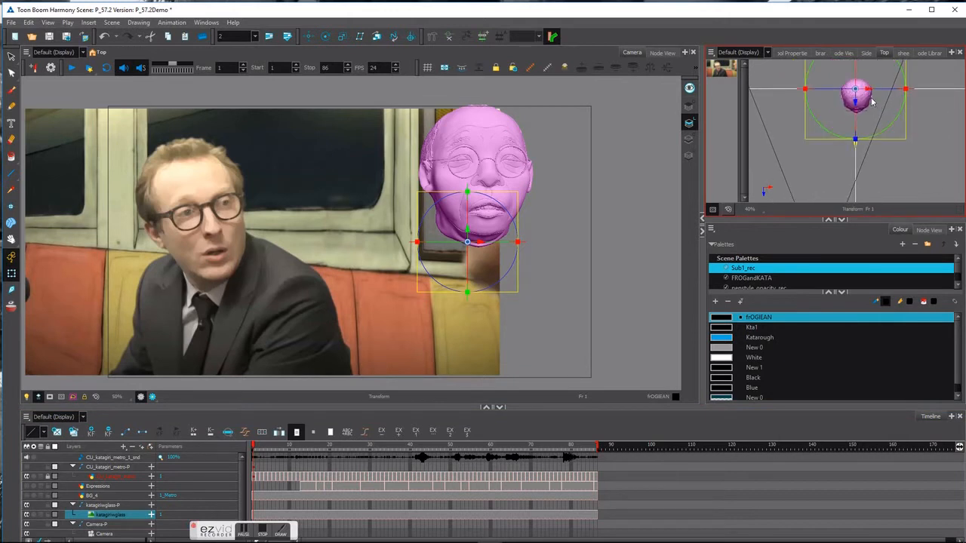
click(324, 38)
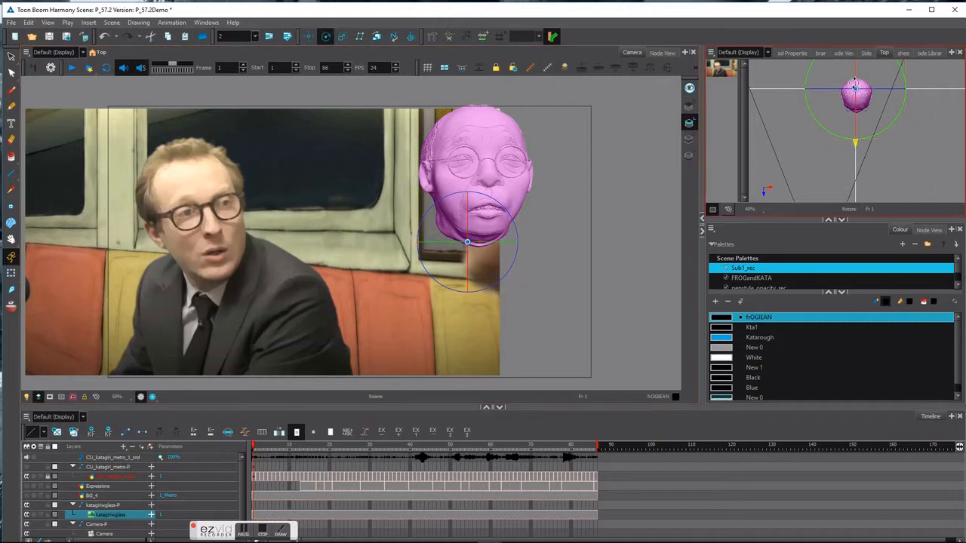
drag(859, 89, 862, 87)
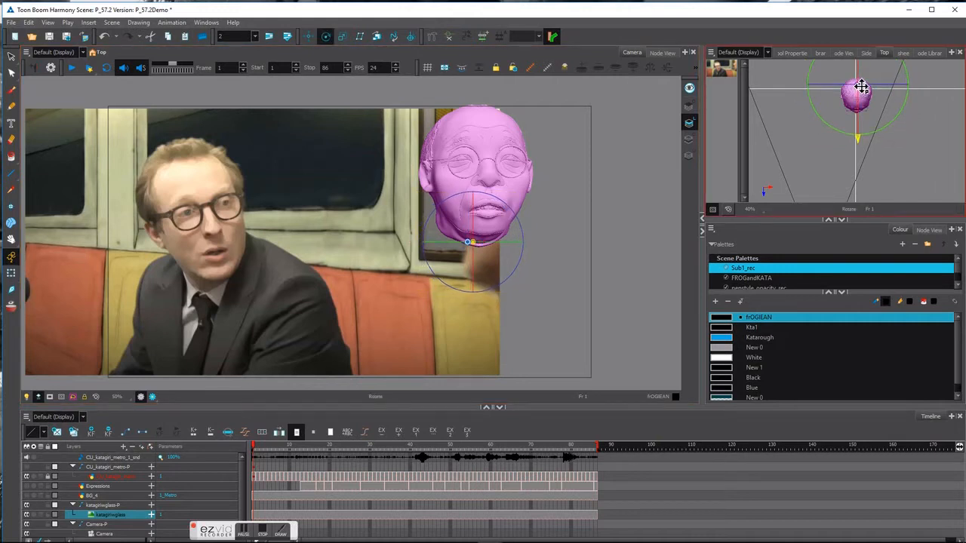
click(865, 53)
drag(844, 153, 842, 136)
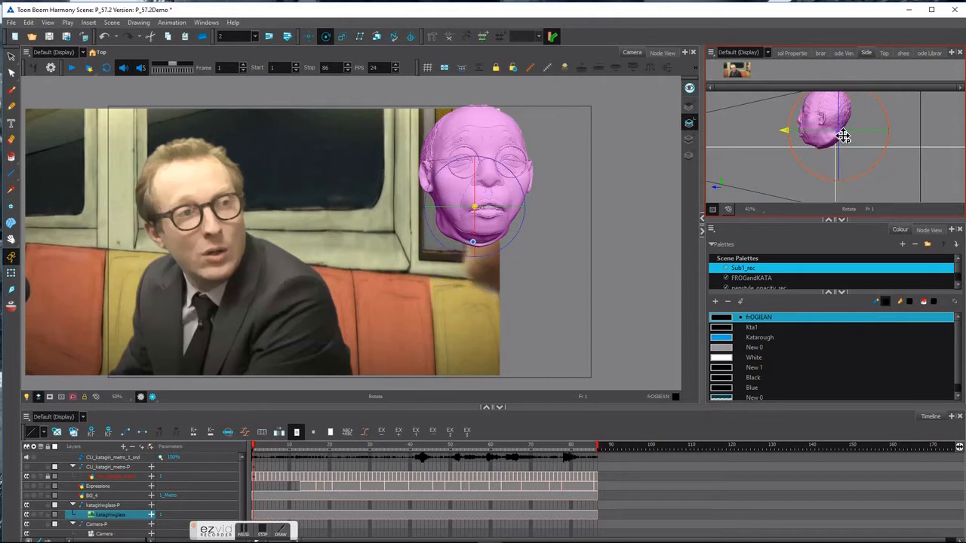
click(883, 54)
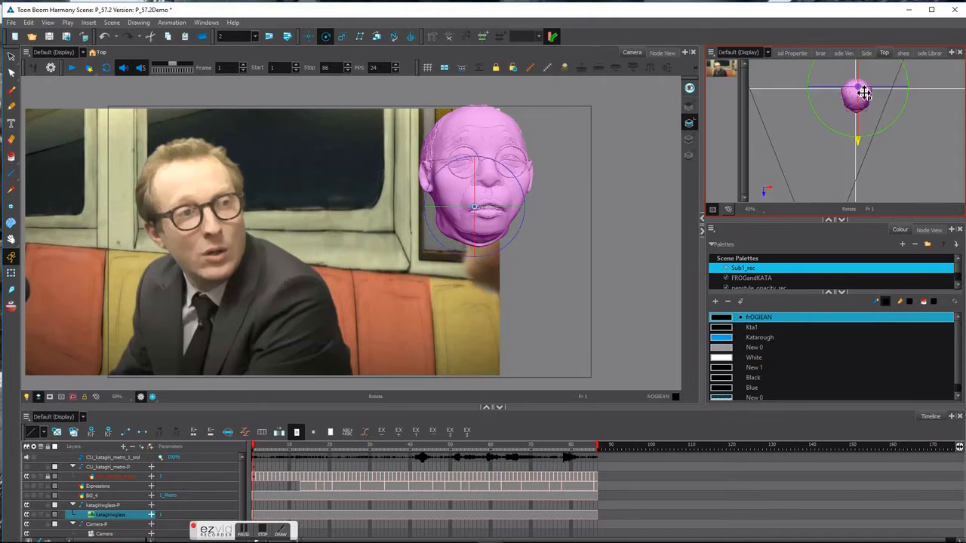
Fine-tune the head rotation to match the actor, undoing and then redoing the last tweak.
drag(864, 94, 856, 95)
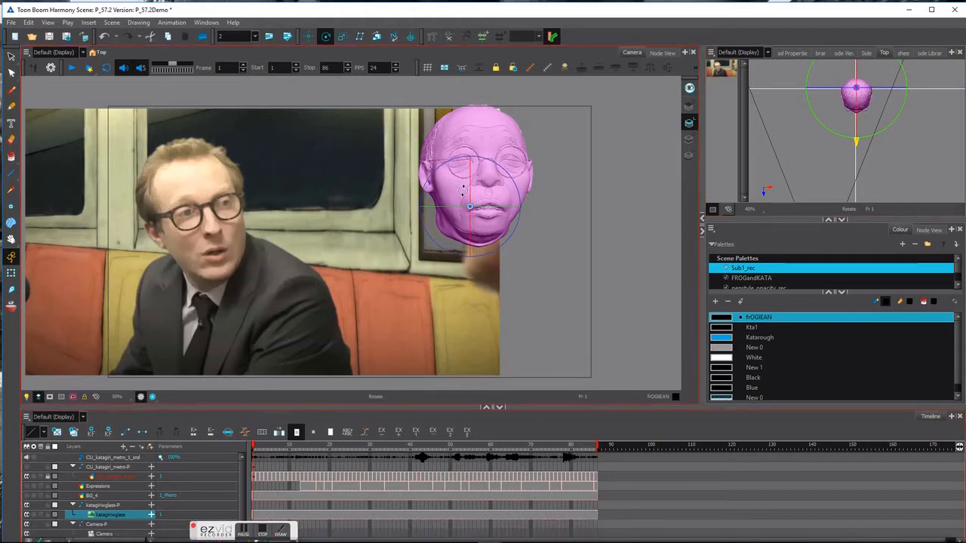
drag(500, 208, 495, 211)
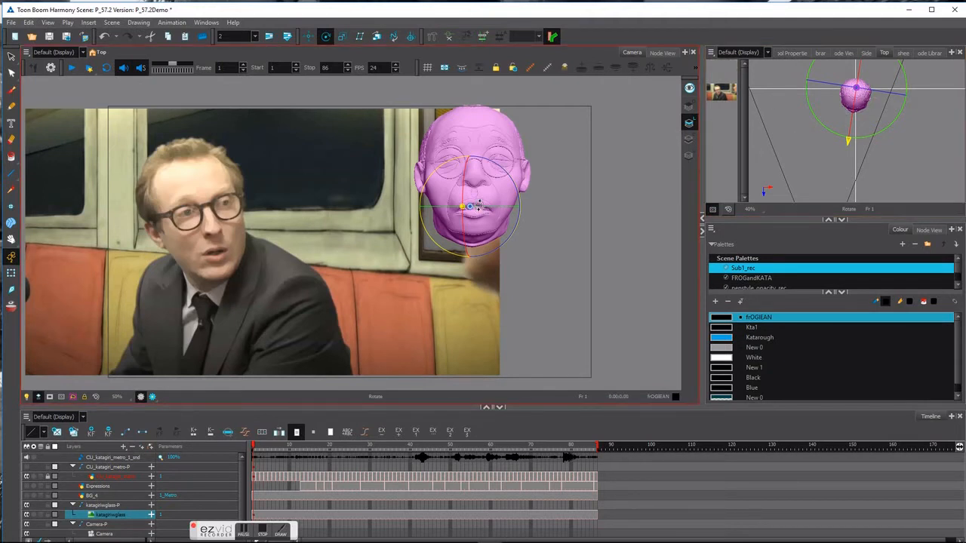
drag(482, 207, 489, 209)
key(ctrl+z)
key(ctrl+shift+z)
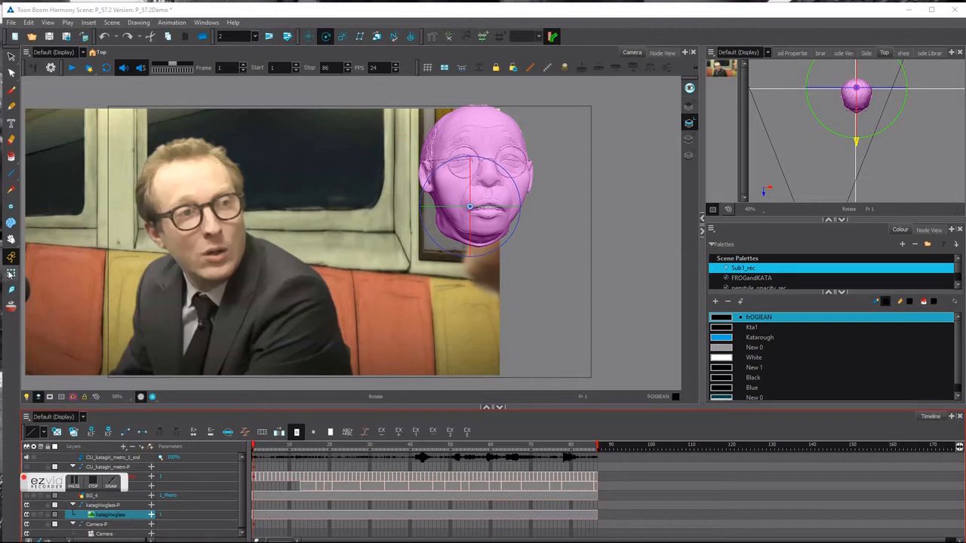
Scale the head with the Transform tool and move it over the man's head at frame 1.
click(11, 274)
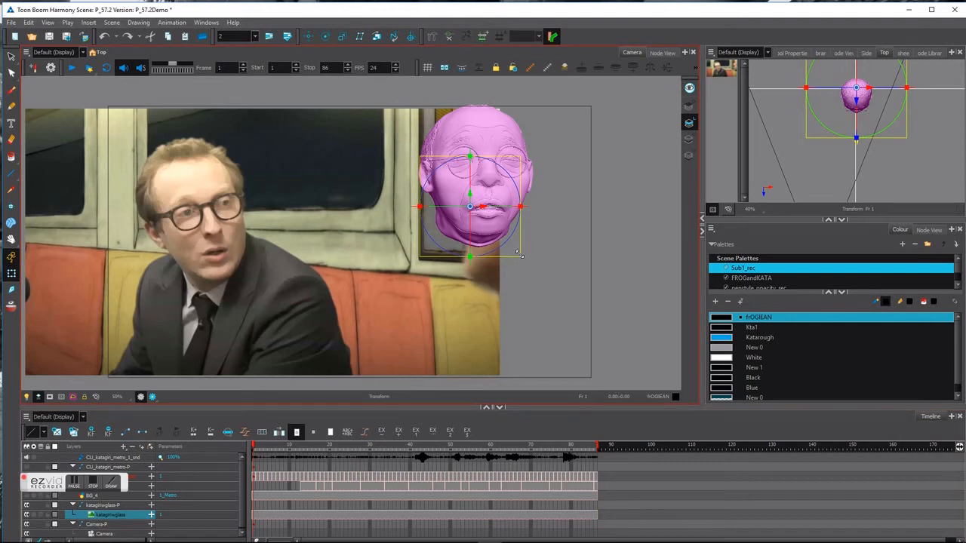
drag(518, 253, 521, 259)
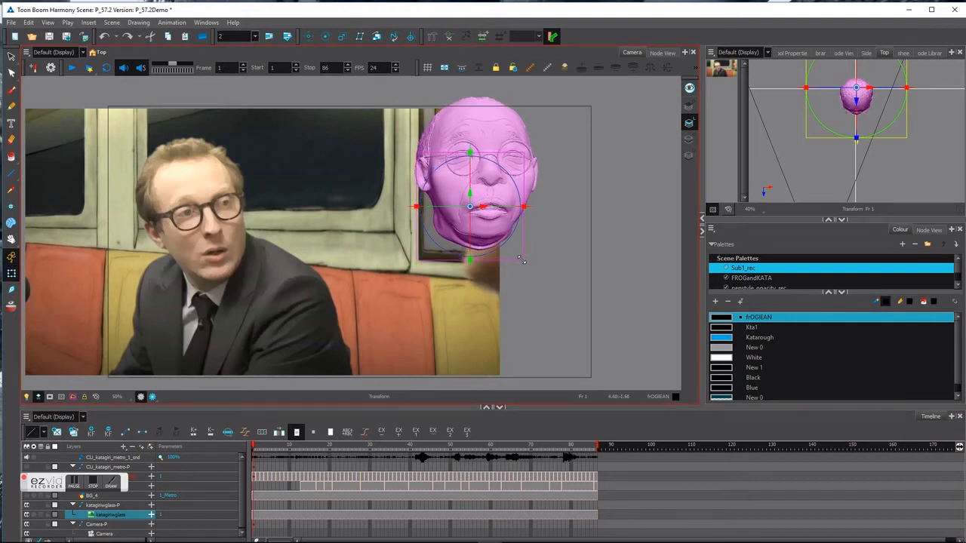
drag(496, 151, 417, 181)
drag(440, 287, 436, 284)
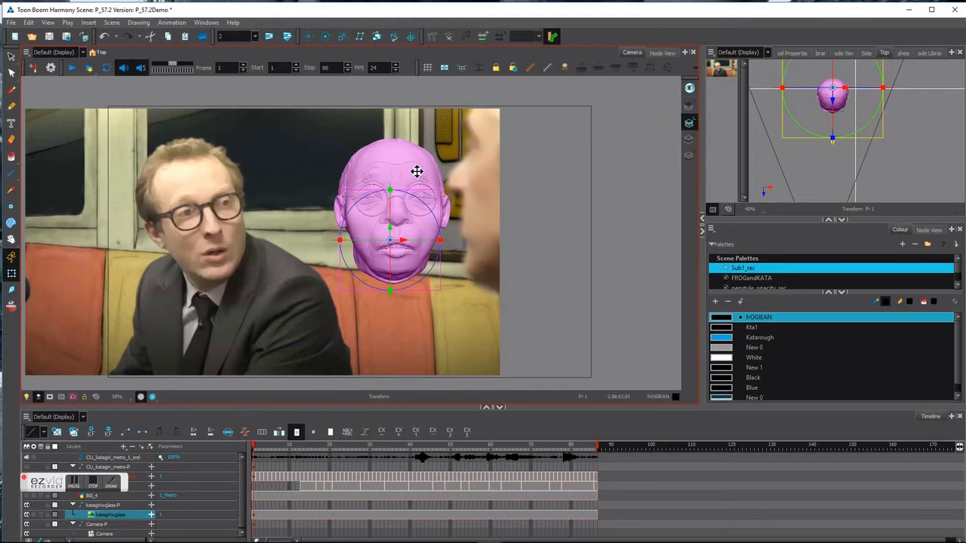
click(866, 55)
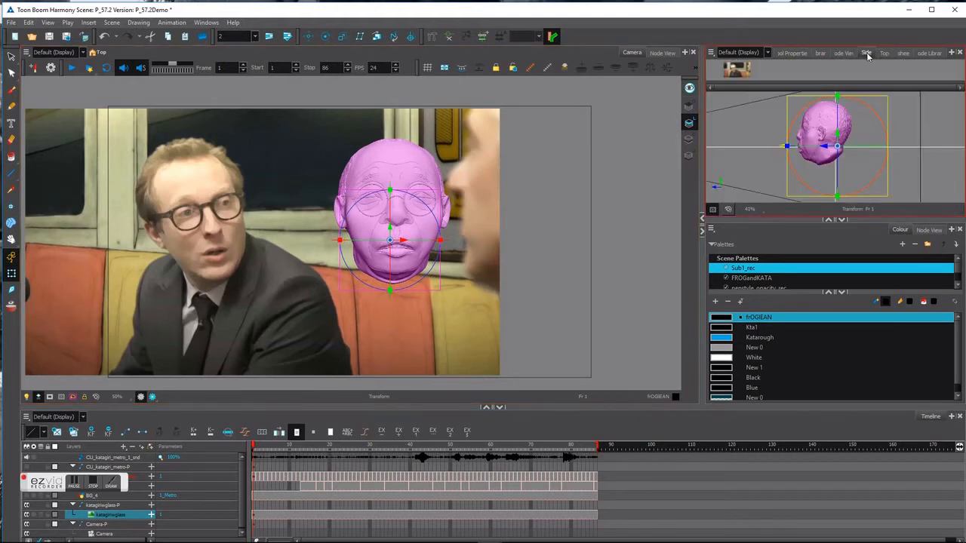
click(887, 53)
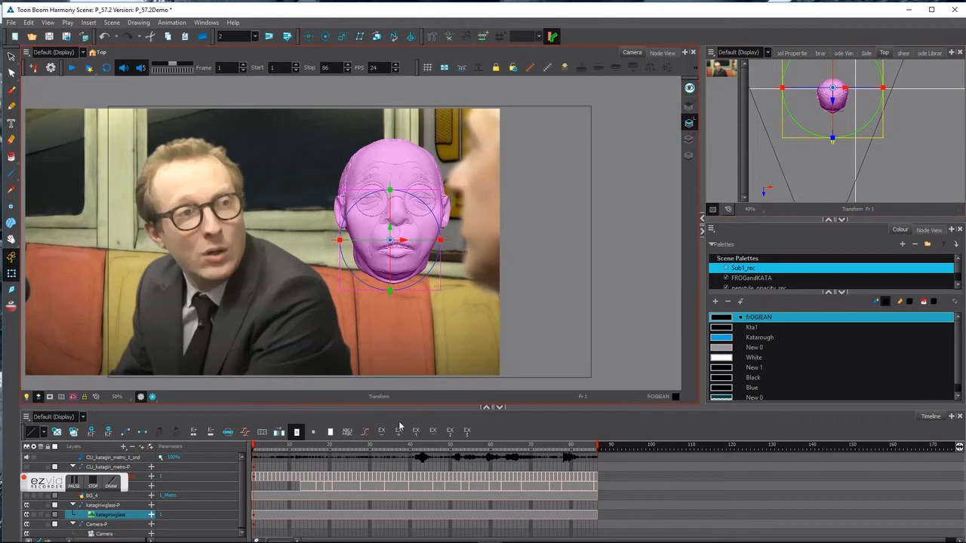
click(254, 516)
Tilt and nudge the head at frame 1 to match the actor's pose.
drag(359, 200, 353, 211)
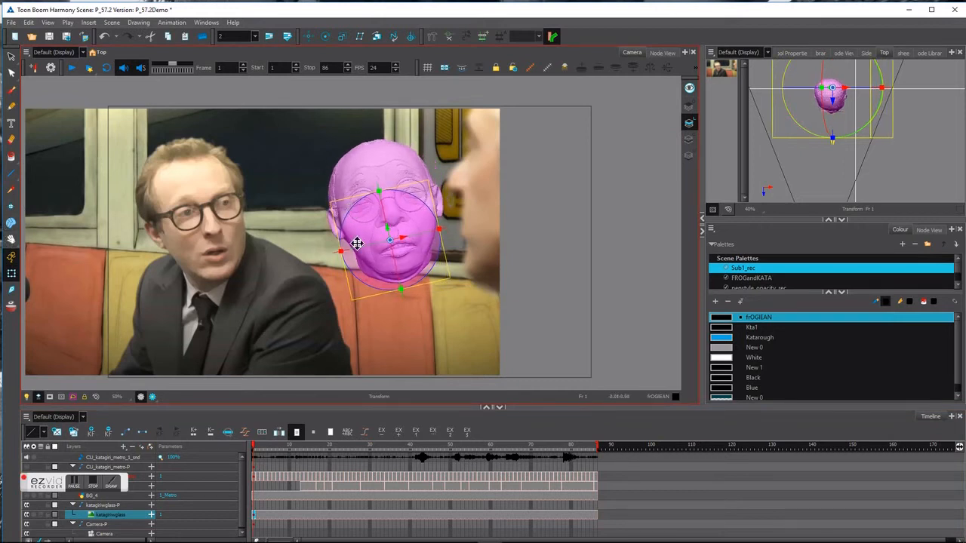
drag(359, 252, 388, 213)
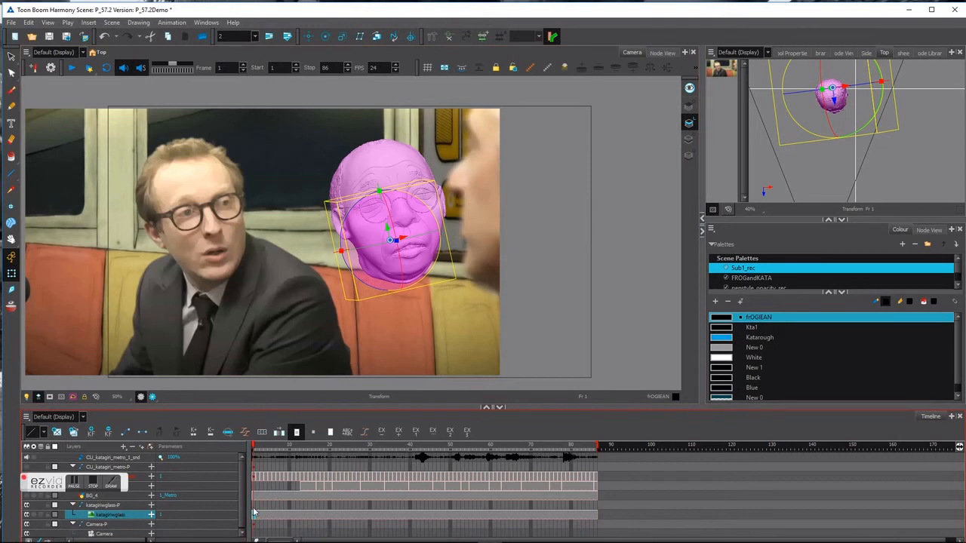
click(255, 512)
drag(420, 230, 420, 225)
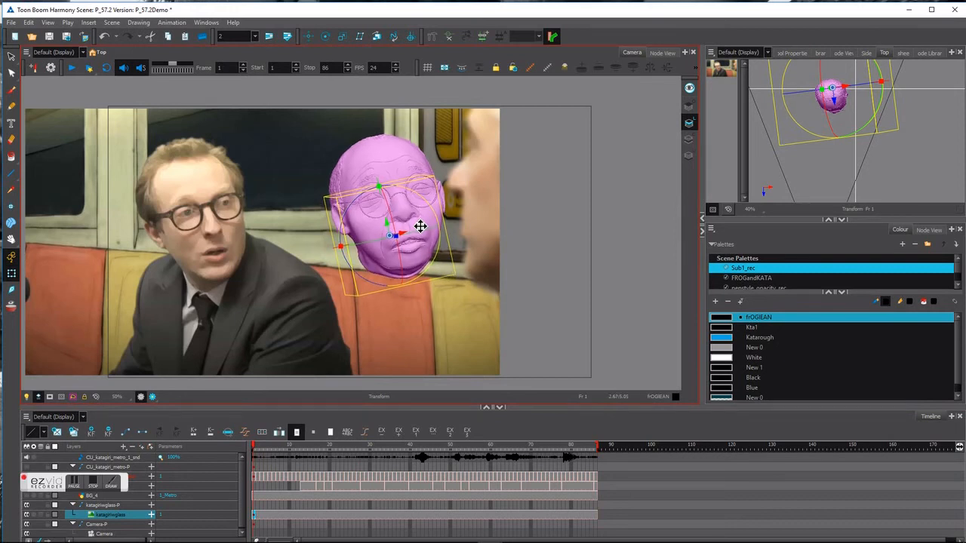
Key adjusted head rotations at frames 8 and 11, then advance to frame 18.
drag(259, 449, 277, 458)
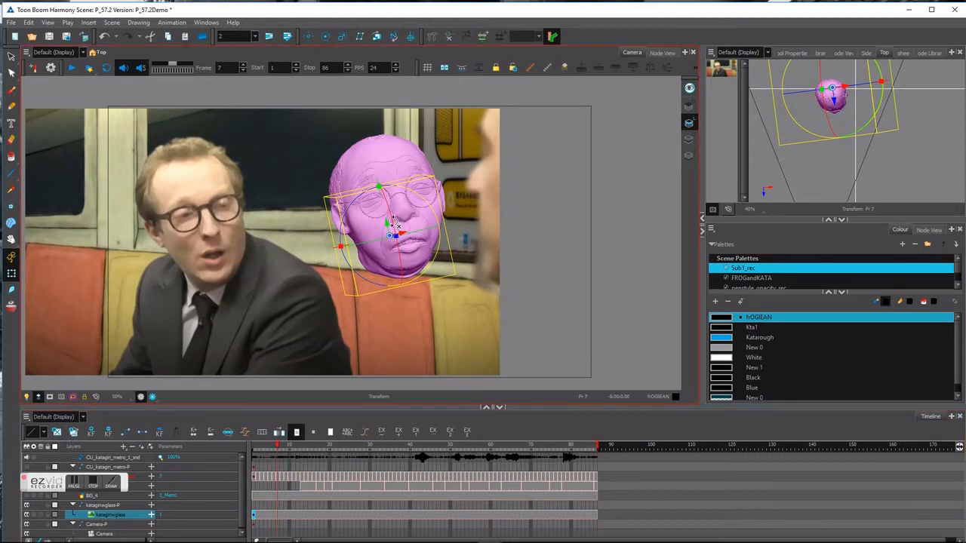
drag(397, 225, 392, 219)
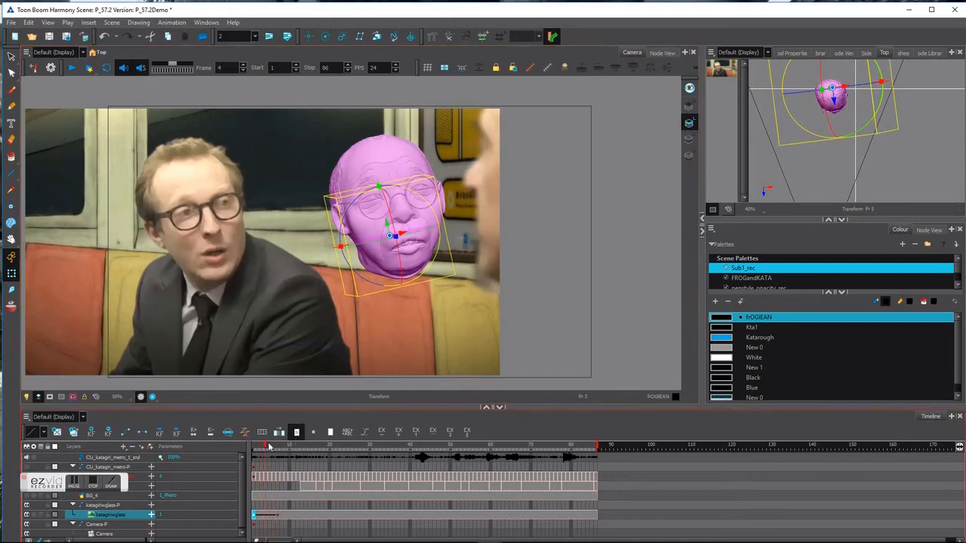
drag(278, 445, 304, 457)
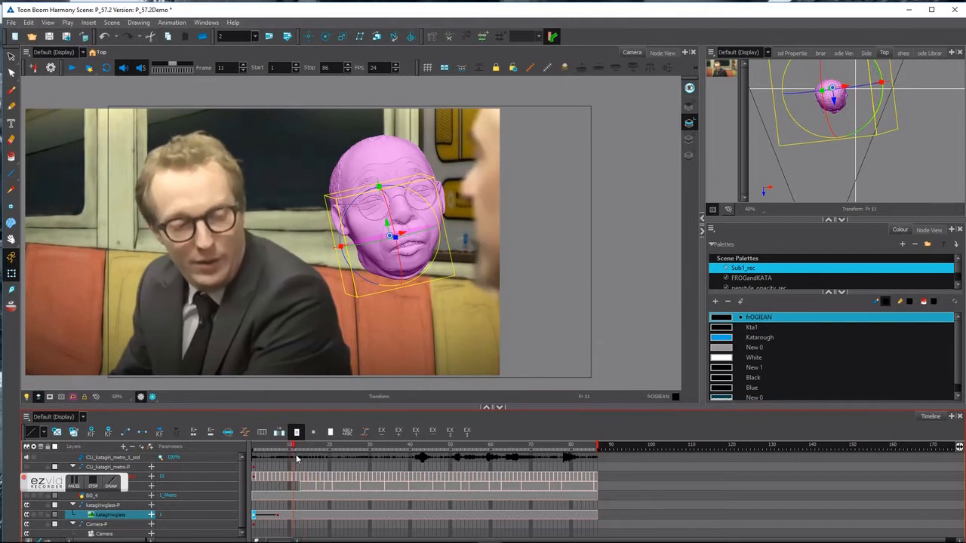
click(368, 288)
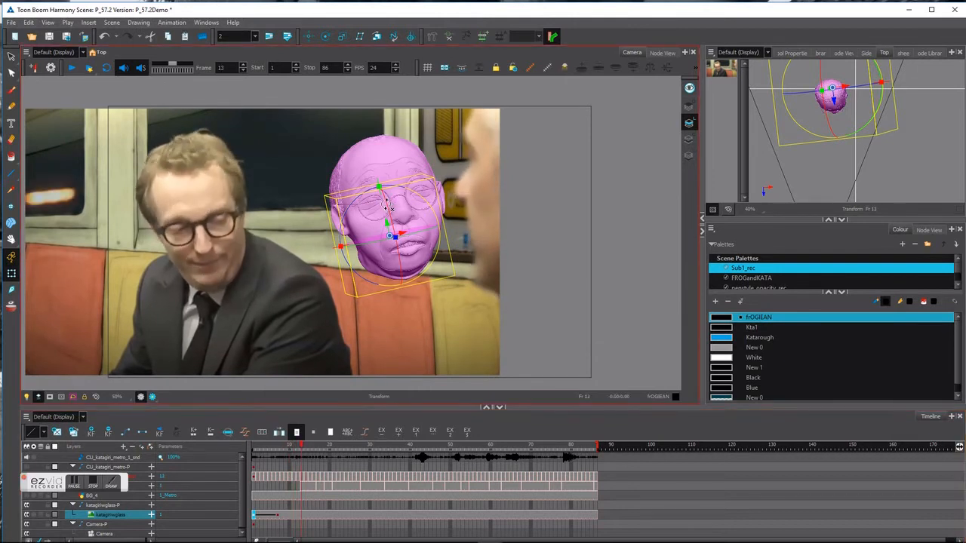
mouse_move(386, 205)
mouse_down()
mouse_move(434, 235)
mouse_move(388, 212)
mouse_up()
drag(310, 448, 328, 454)
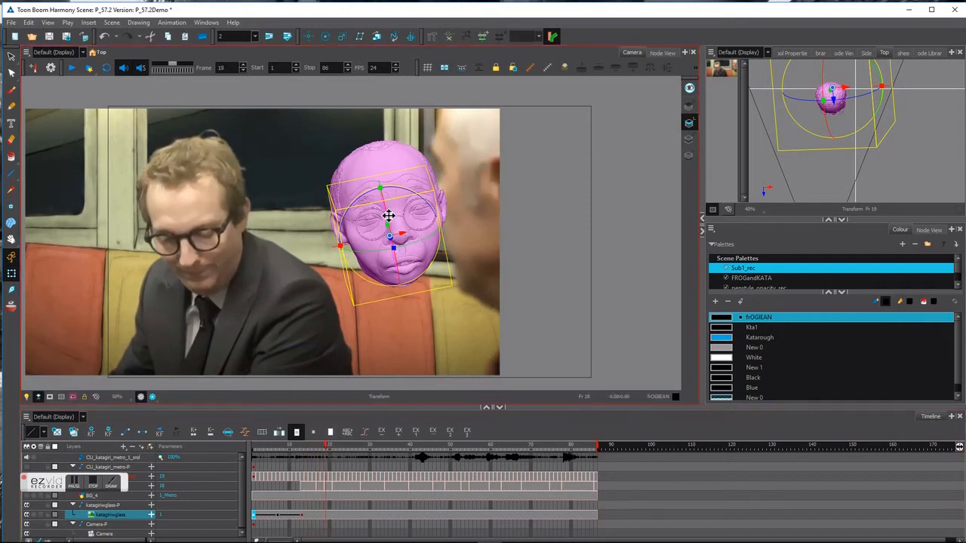
Key head rotations at frames 19 and 23.
mouse_move(388, 213)
mouse_down()
mouse_move(432, 241)
mouse_move(422, 247)
mouse_move(379, 219)
mouse_up()
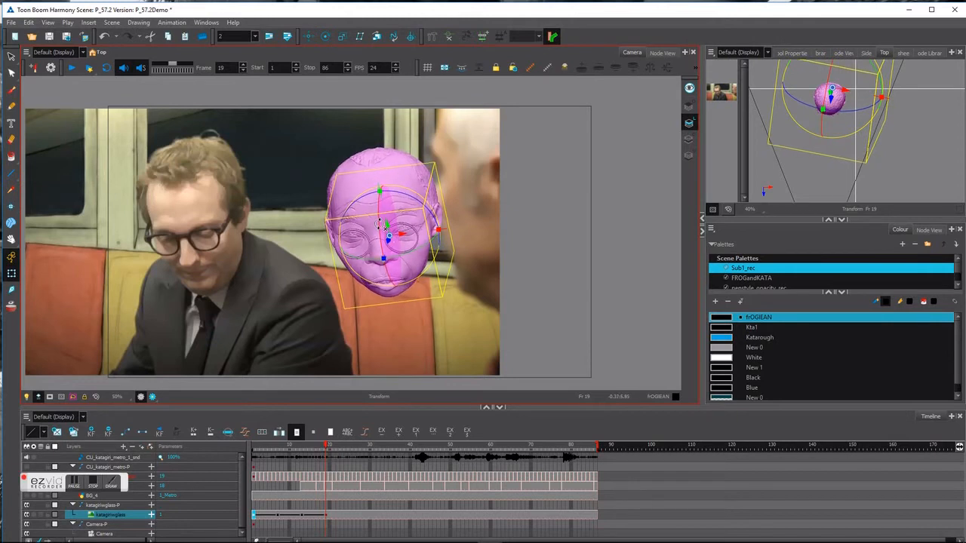
drag(327, 445, 343, 457)
click(389, 258)
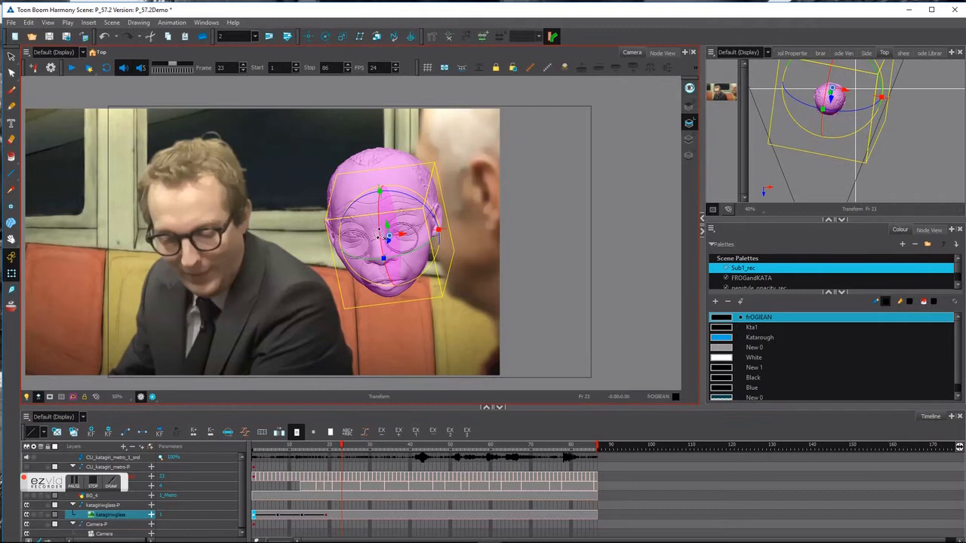
drag(375, 261, 377, 231)
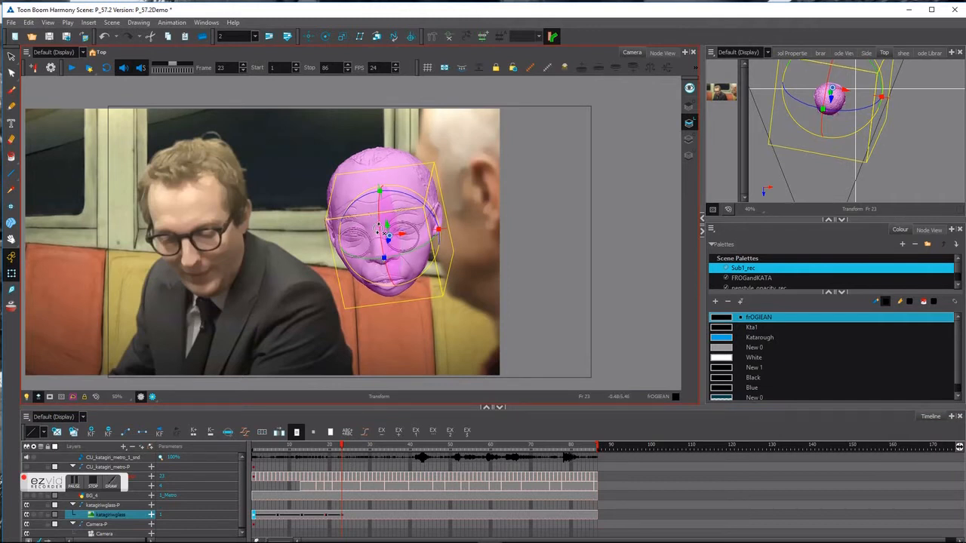
Review the head motion across frames 20 to 27 in the Camera view.
mouse_move(341, 451)
mouse_down()
mouse_move(330, 446)
mouse_move(355, 446)
mouse_up()
click(381, 320)
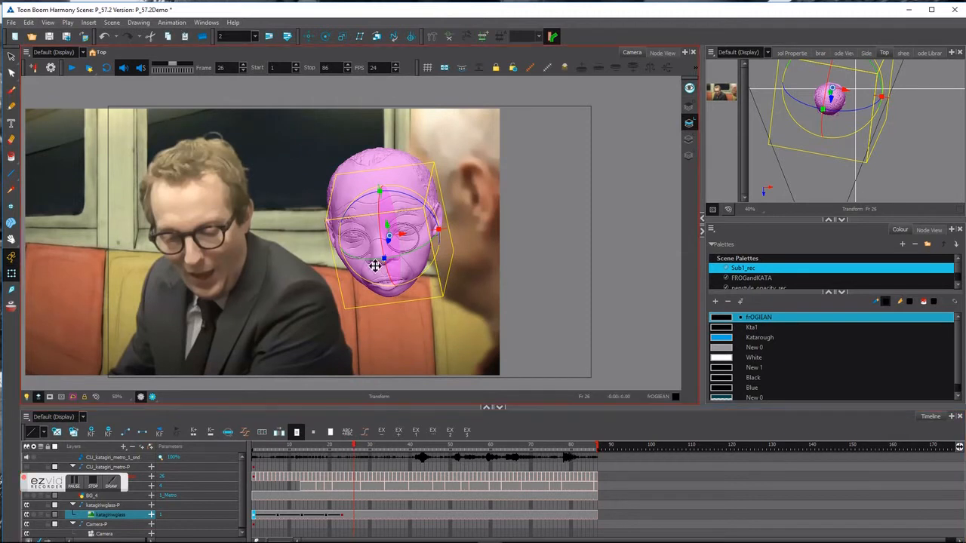
mouse_move(369, 446)
mouse_down()
mouse_move(337, 446)
mouse_move(355, 445)
mouse_up()
click(364, 359)
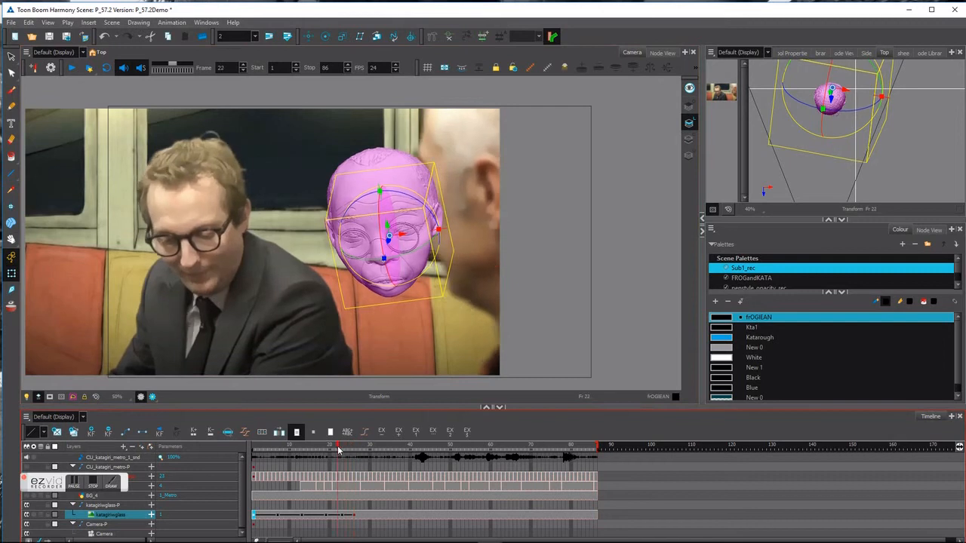
drag(354, 448, 410, 447)
Pose the head at frame 40, tilted forward and nudged slightly up.
click(385, 243)
drag(381, 234, 419, 258)
drag(378, 212, 410, 207)
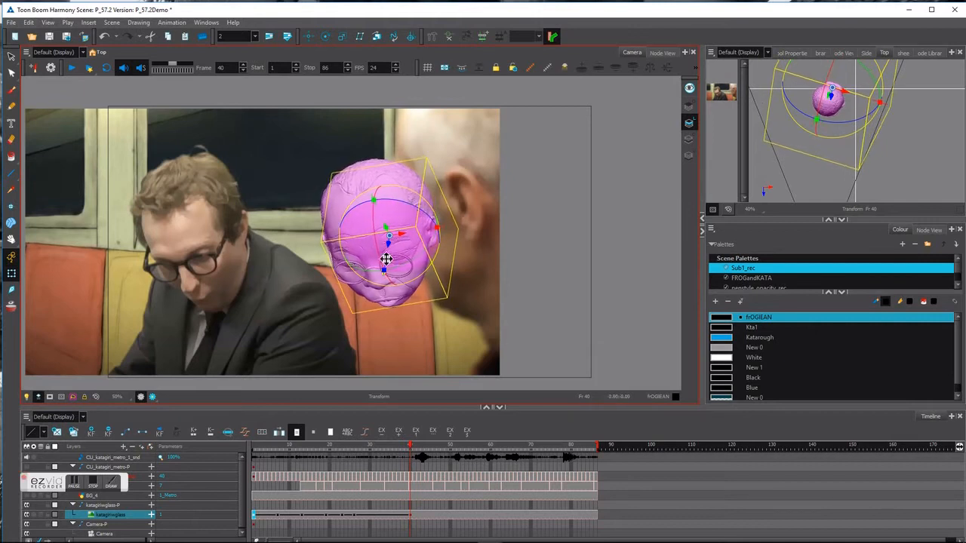
drag(378, 256, 379, 250)
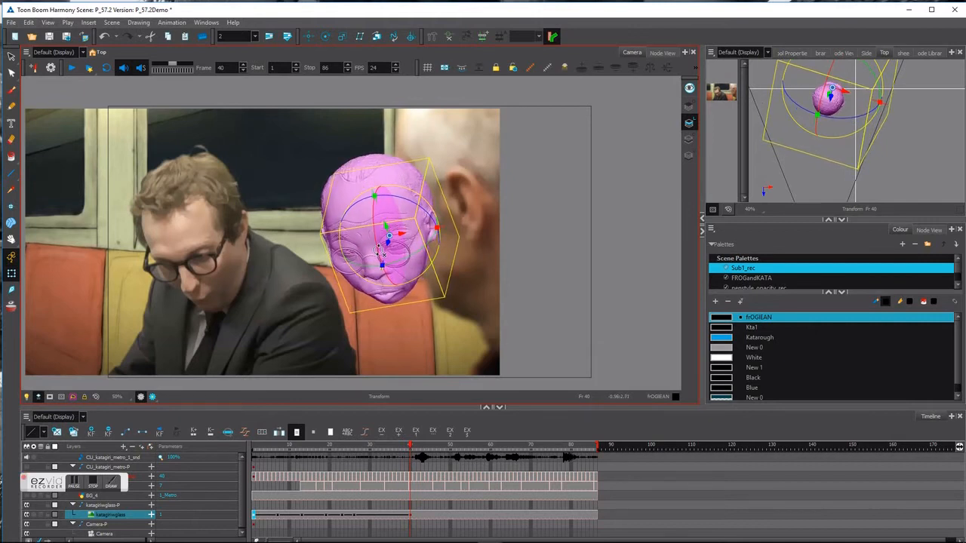
Scrub frames 26 to 35 to compare the head motion.
mouse_move(408, 447)
mouse_down()
mouse_move(351, 447)
mouse_move(410, 464)
mouse_up()
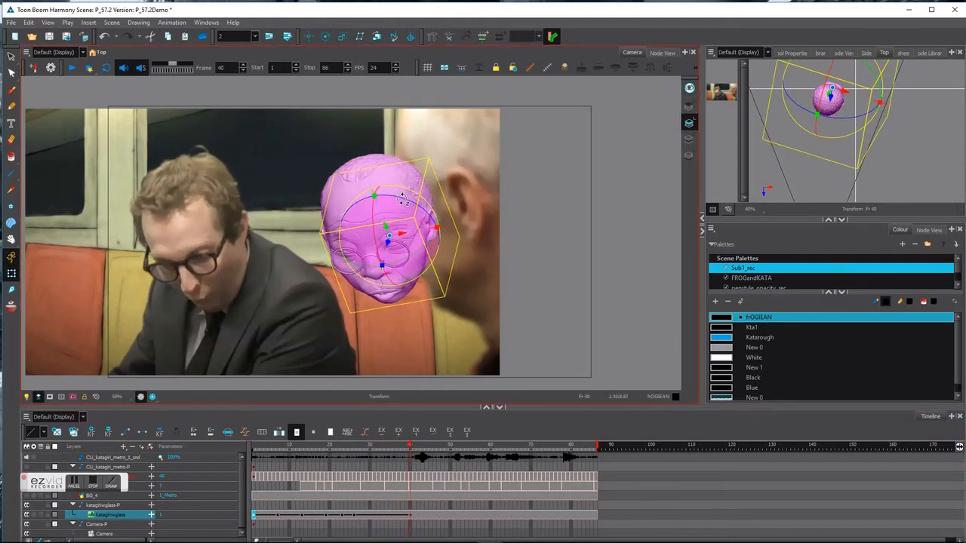
drag(408, 446, 367, 454)
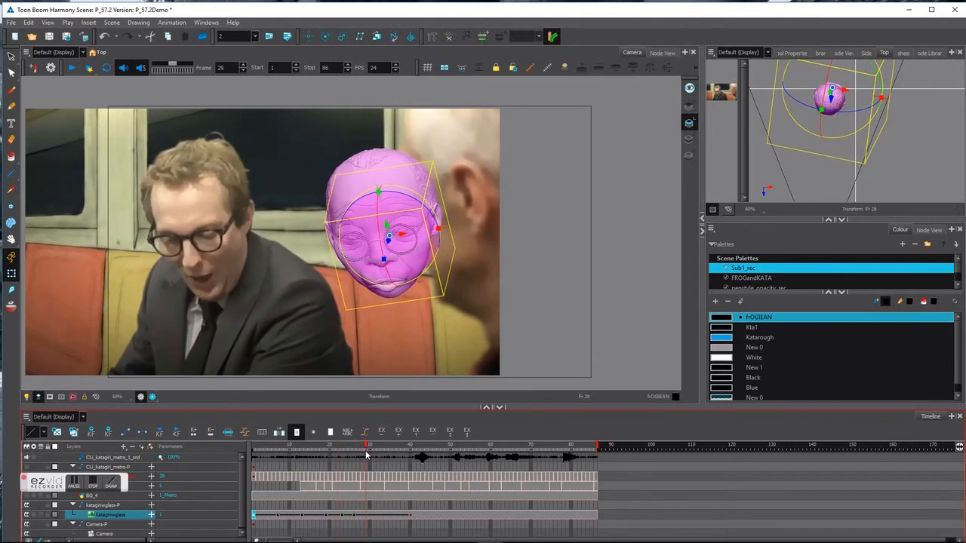
key(XF86AudioLowerVolume)
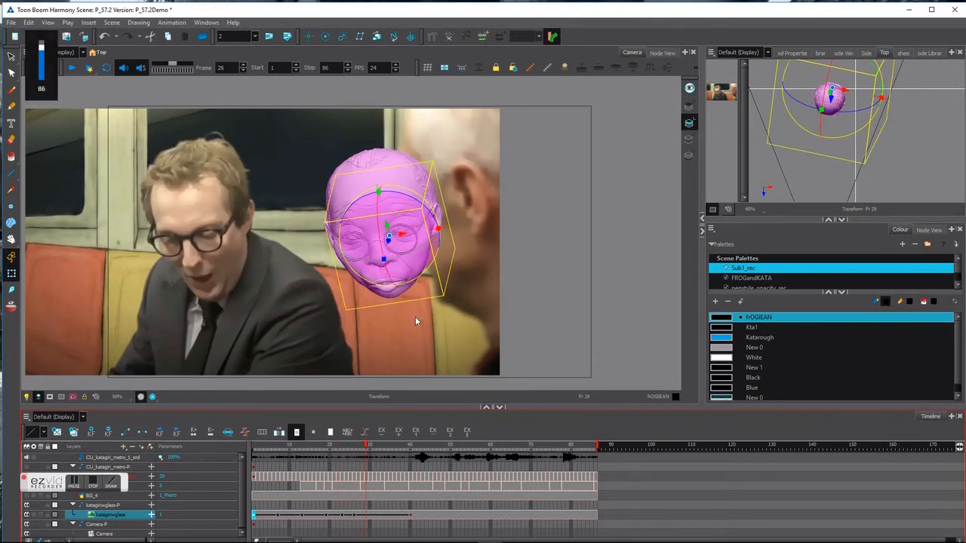
click(362, 448)
drag(363, 448, 440, 450)
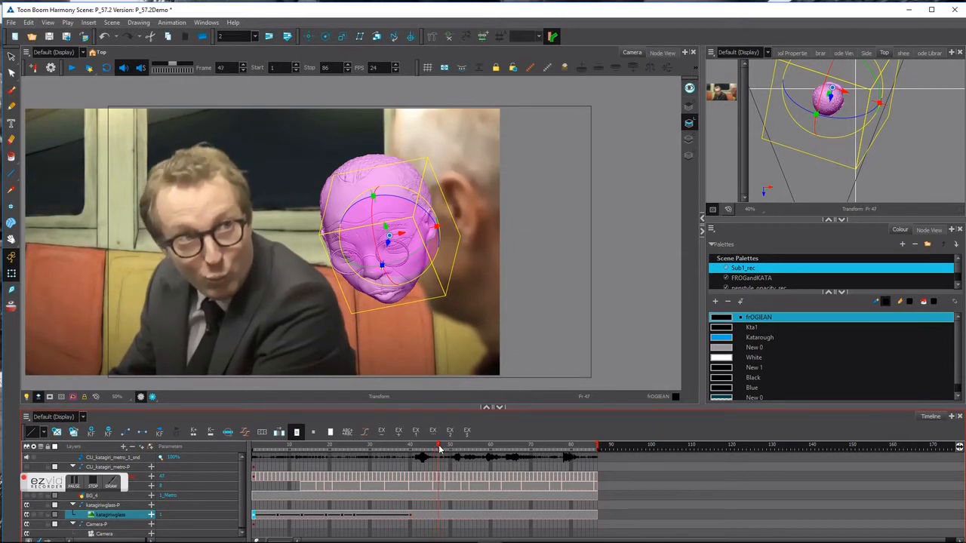
Key a turned head pose at frame 47, redoing the rotation after an undo.
click(371, 267)
drag(375, 269, 375, 265)
key(ctrl+z)
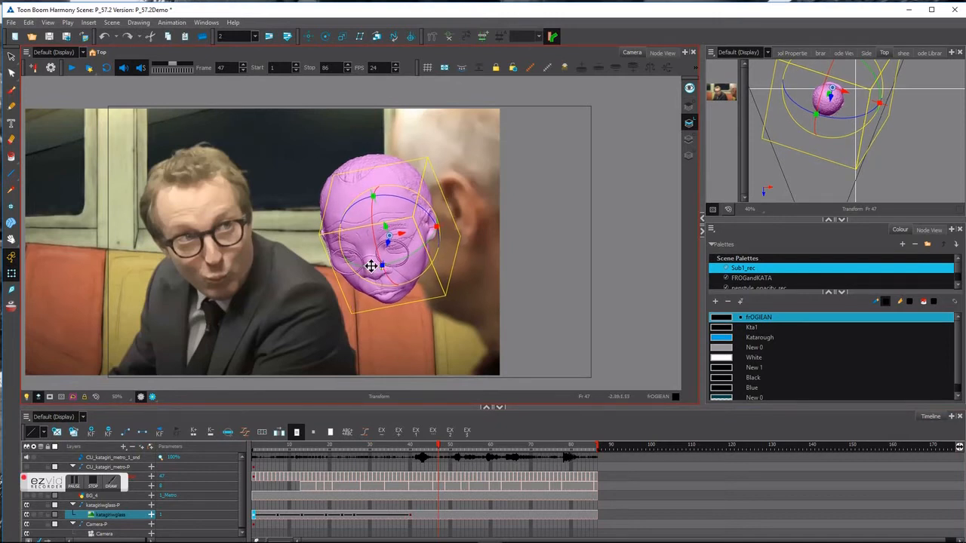
drag(367, 197, 391, 238)
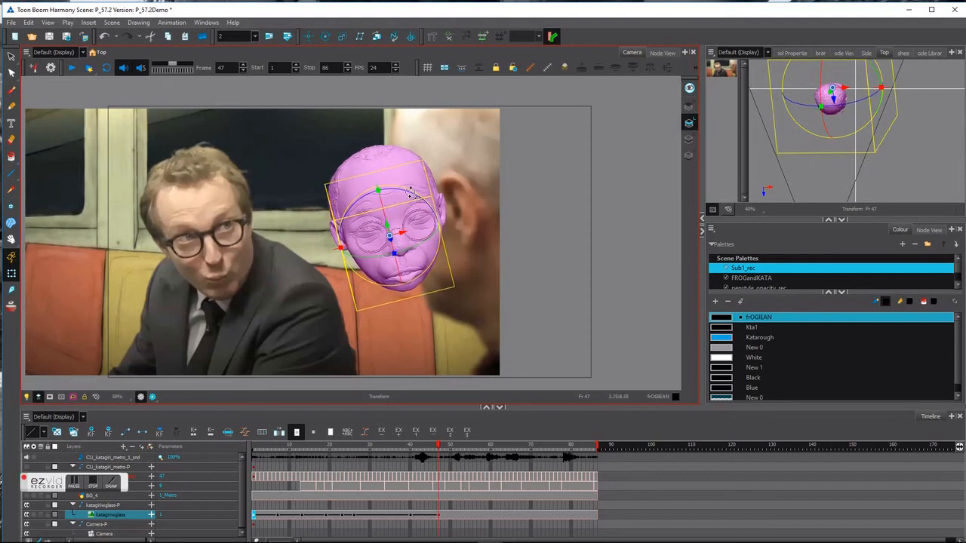
drag(410, 192, 410, 195)
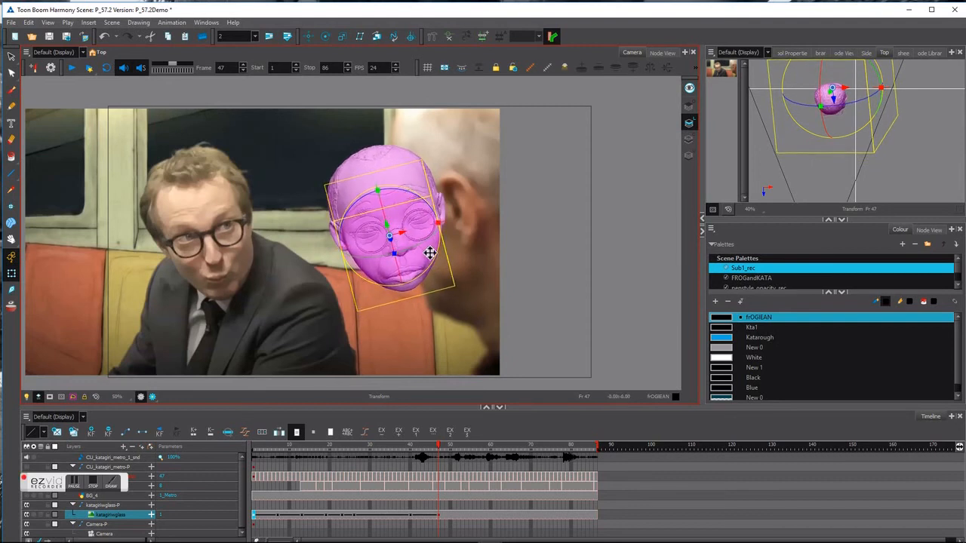
Tweak the head's tilt at frame 40 and review the surrounding frames.
drag(443, 446, 407, 449)
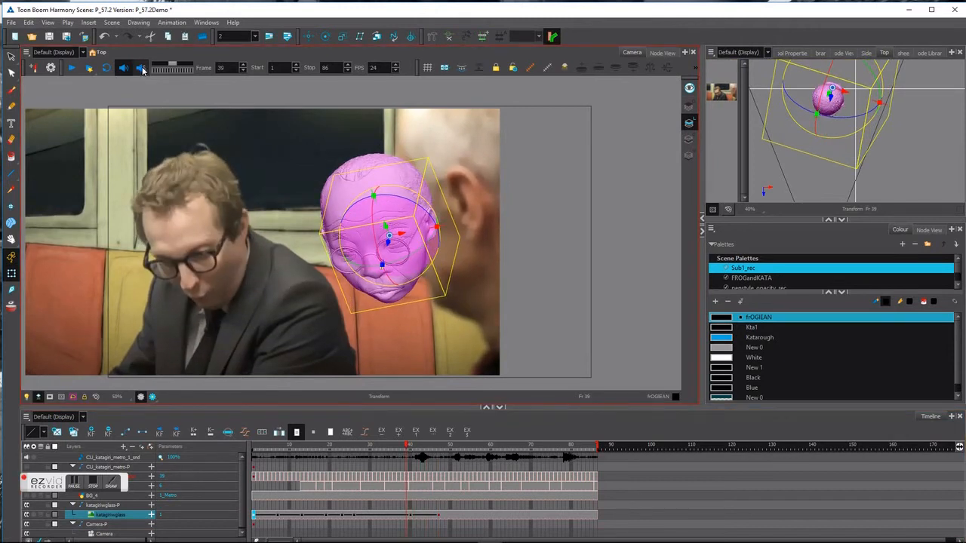
mouse_move(408, 450)
mouse_down()
mouse_move(443, 449)
mouse_move(396, 450)
mouse_move(410, 458)
mouse_up()
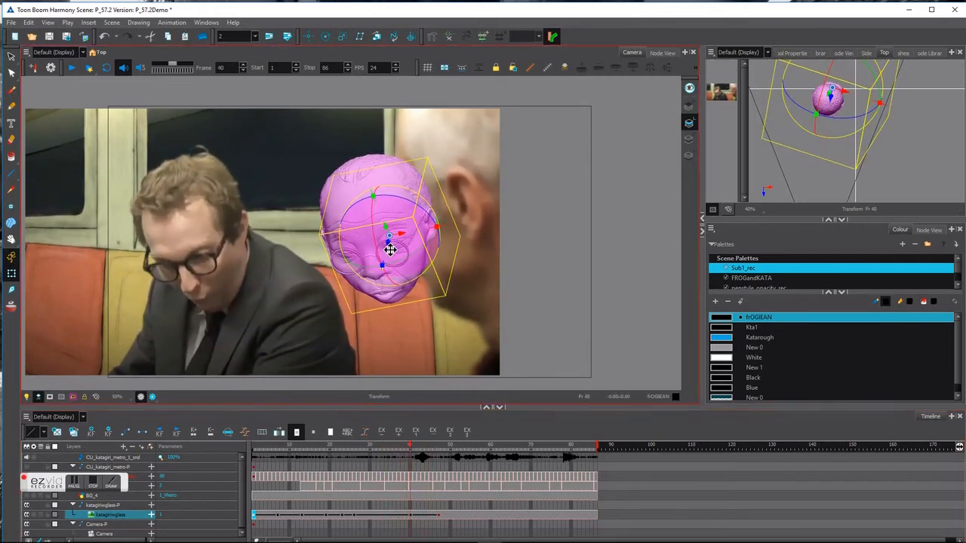
drag(392, 247, 390, 251)
drag(408, 450, 464, 444)
Rotate, nudge and tilt the head near frame 48, reviewing back to frame 45.
drag(386, 228, 386, 227)
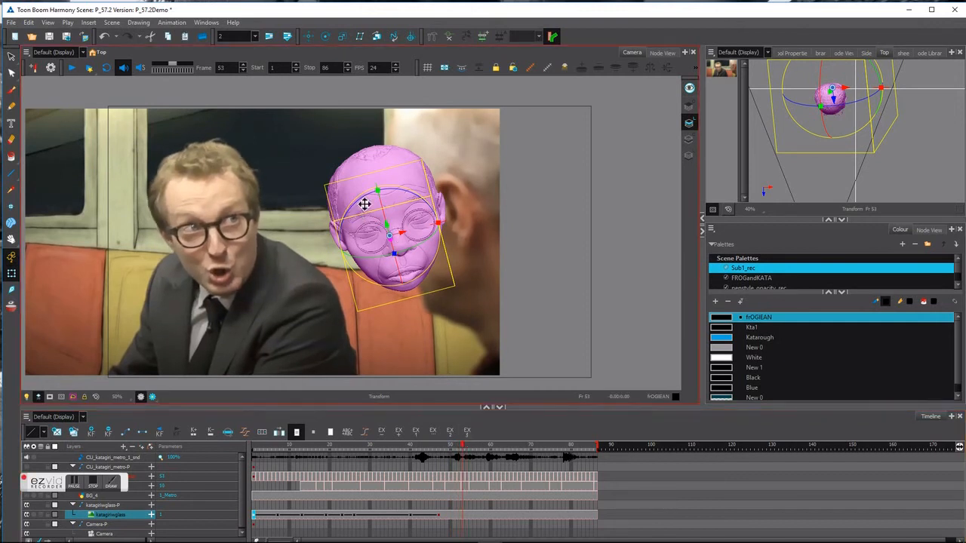
drag(363, 200, 365, 196)
drag(370, 259, 377, 258)
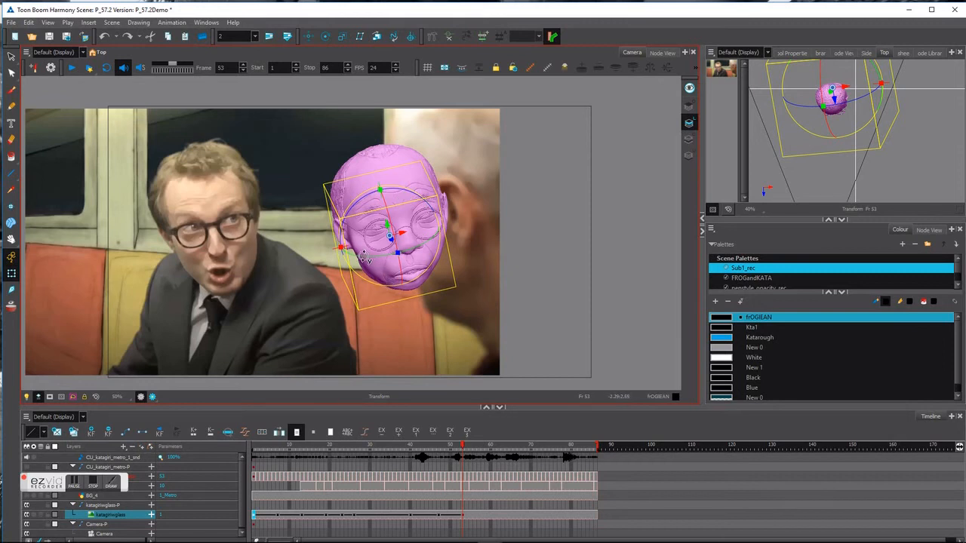
mouse_move(461, 447)
mouse_down()
mouse_move(445, 451)
mouse_move(464, 447)
mouse_up()
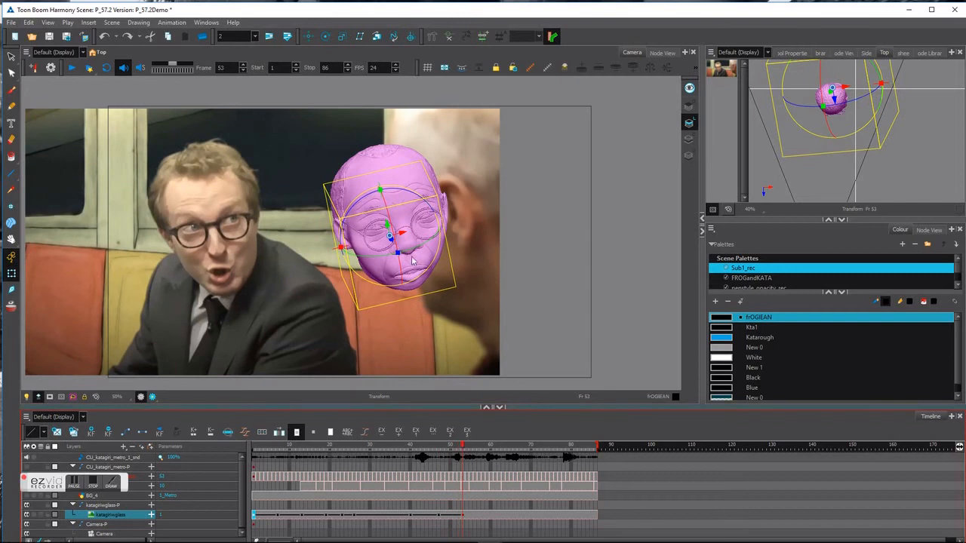
drag(363, 198, 395, 226)
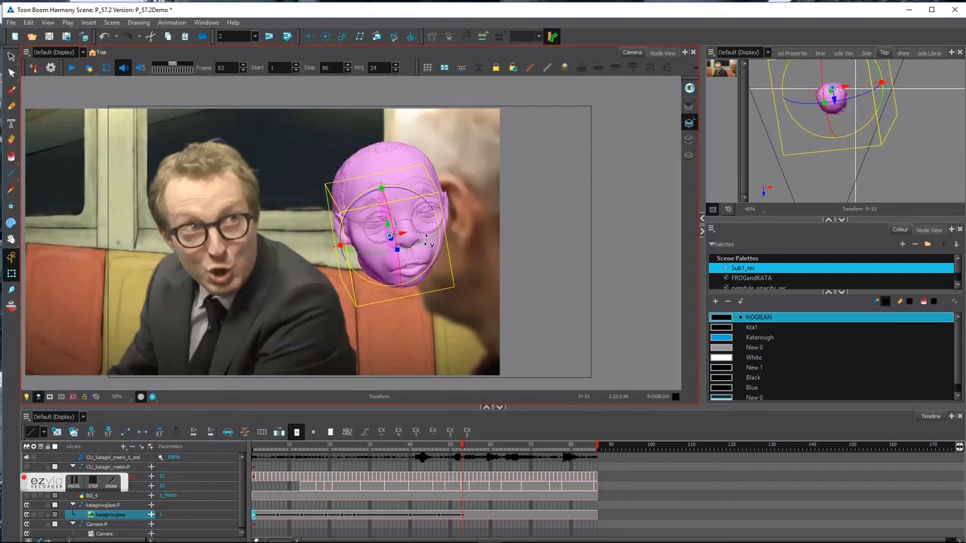
mouse_move(461, 445)
mouse_down()
mouse_move(421, 450)
mouse_move(481, 444)
mouse_move(462, 446)
mouse_move(471, 445)
mouse_up()
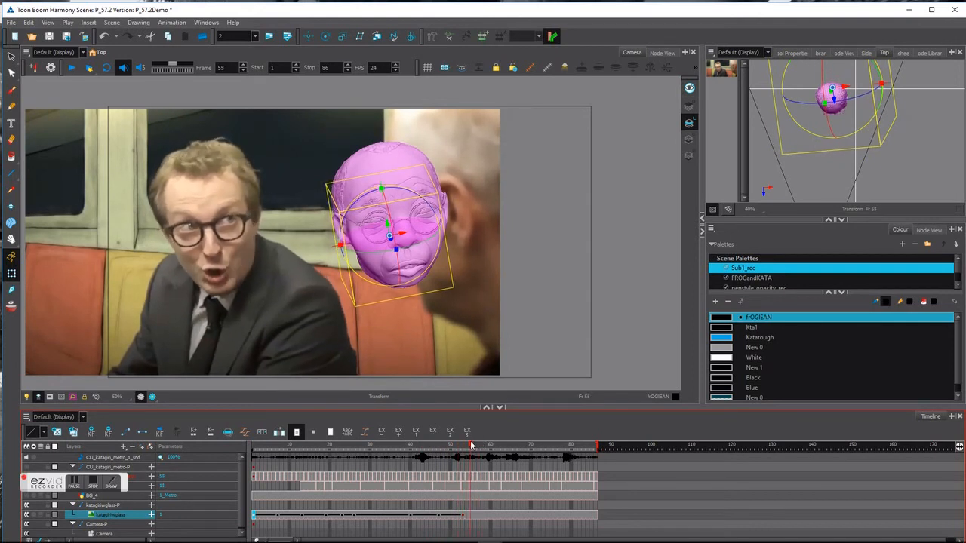
Turn the head toward the viewer, keying frame 56 and reviewing back to frame 53.
drag(433, 239, 383, 209)
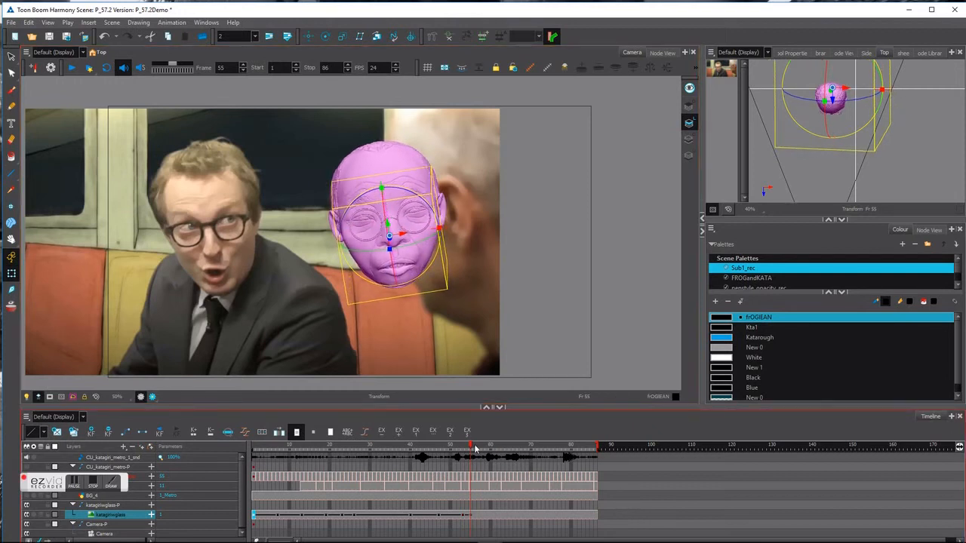
drag(469, 449, 477, 446)
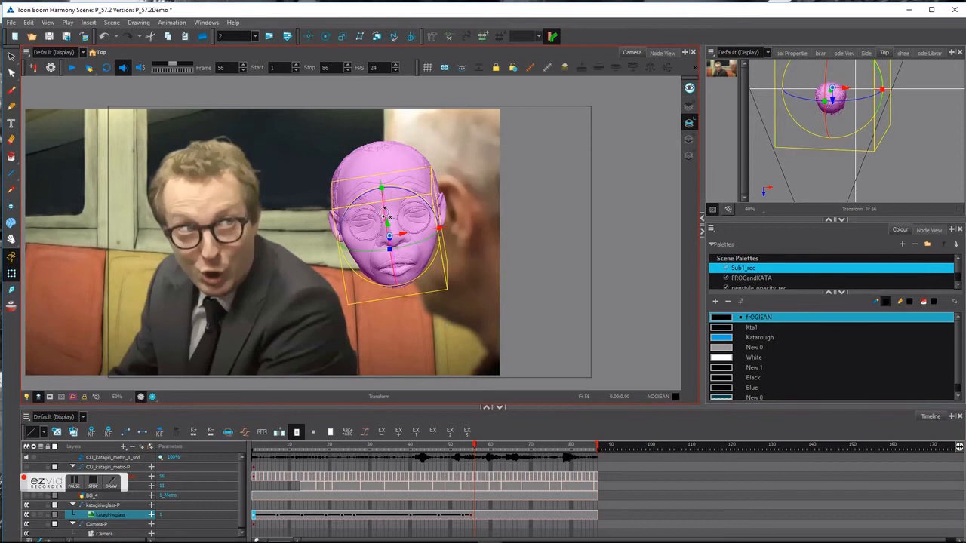
drag(386, 215, 385, 218)
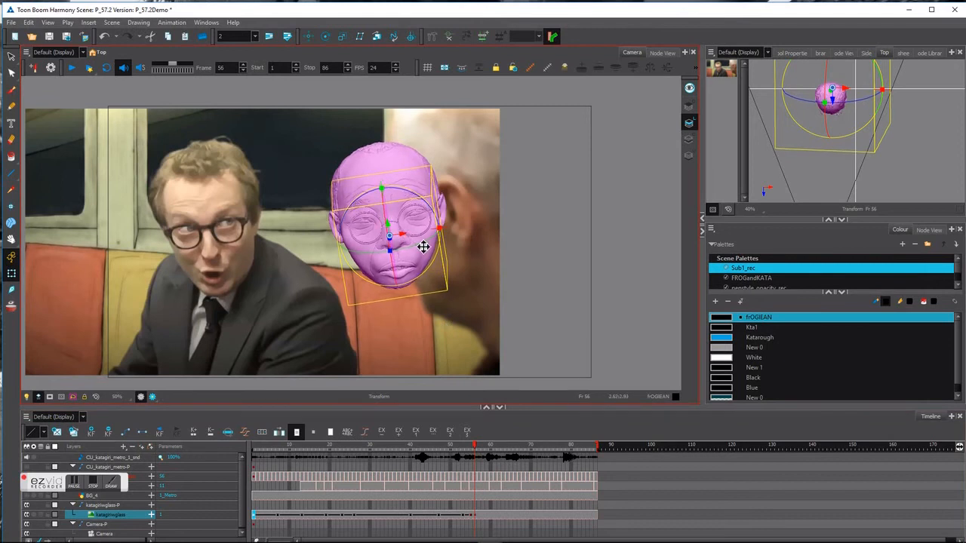
drag(423, 246, 383, 216)
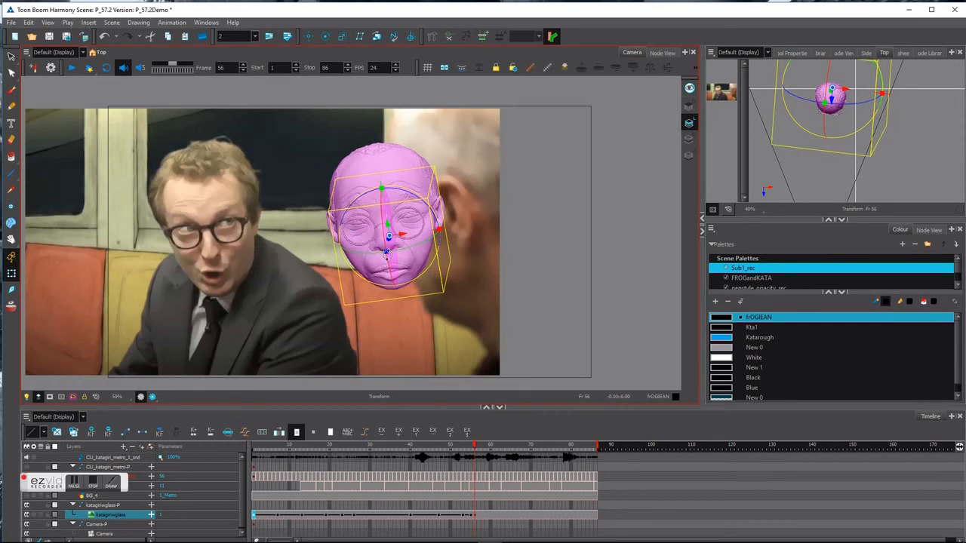
mouse_move(473, 451)
mouse_down()
mouse_move(463, 451)
mouse_move(474, 450)
mouse_up()
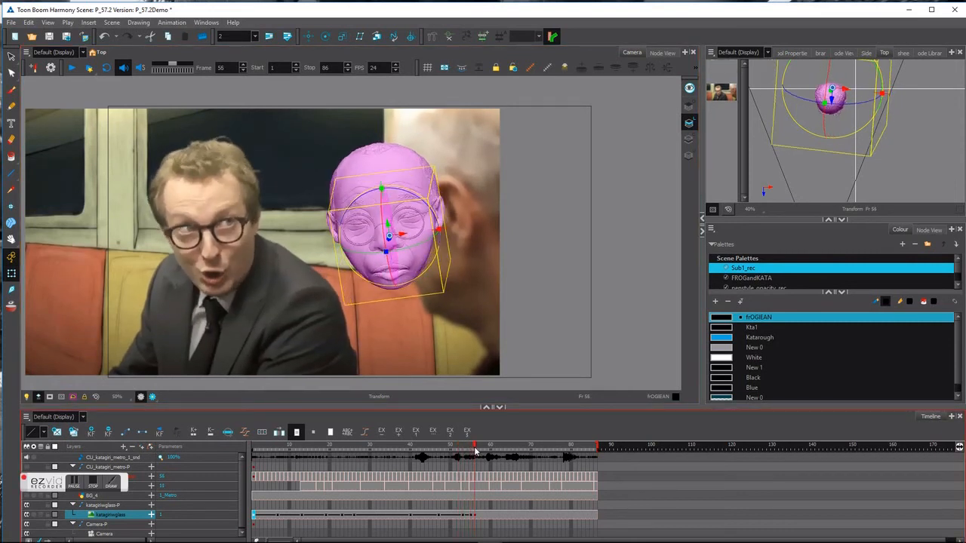
Rotate the 3D head at frame 64 to match the actor, scrubbing back to frame 56 to check.
click(479, 516)
drag(478, 451, 506, 444)
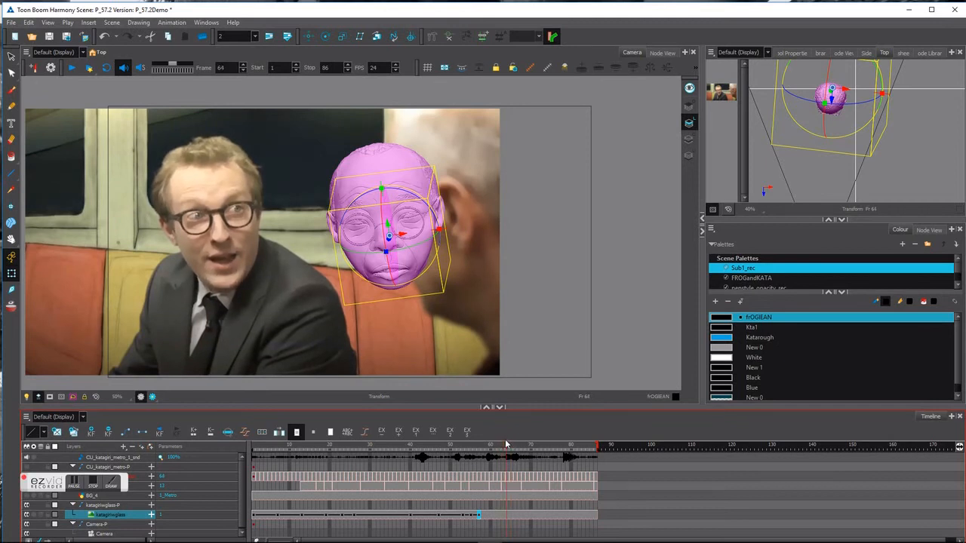
mouse_move(407, 248)
mouse_down()
mouse_move(419, 243)
mouse_move(402, 241)
mouse_up()
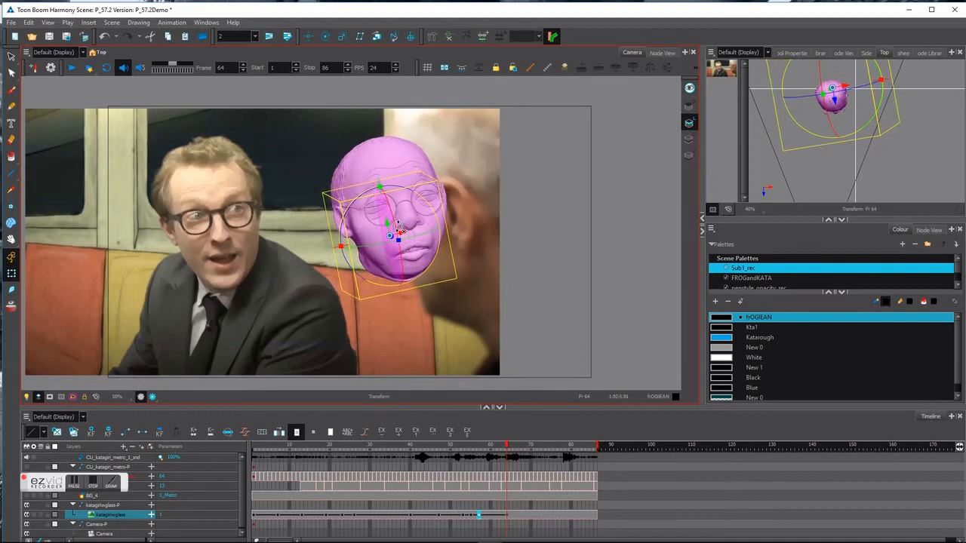
mouse_move(507, 447)
mouse_down()
mouse_move(476, 449)
mouse_move(503, 448)
mouse_up()
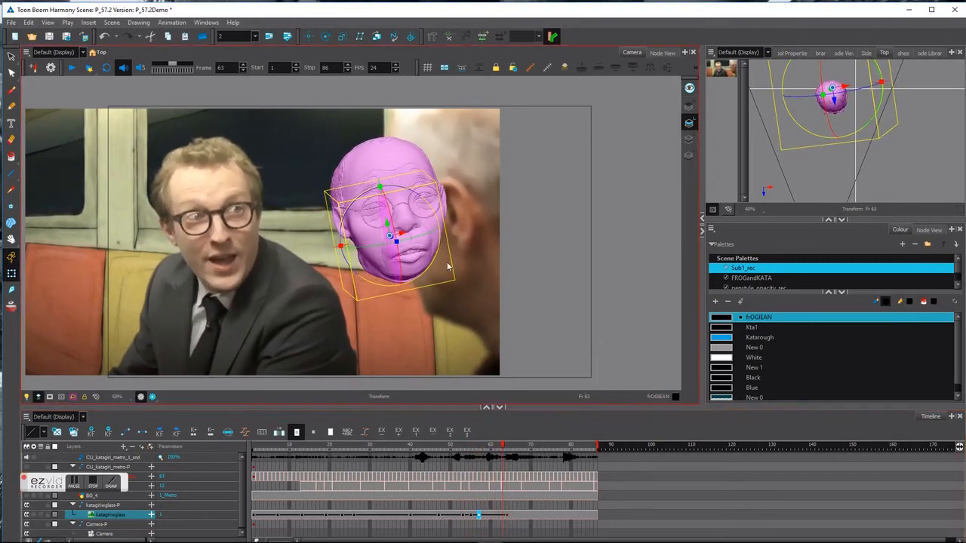
click(505, 450)
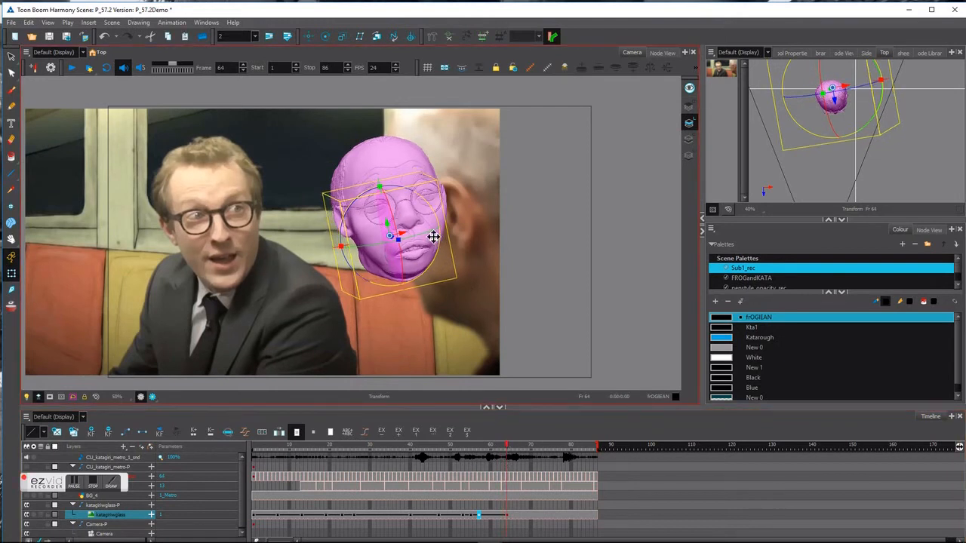
drag(429, 234, 412, 227)
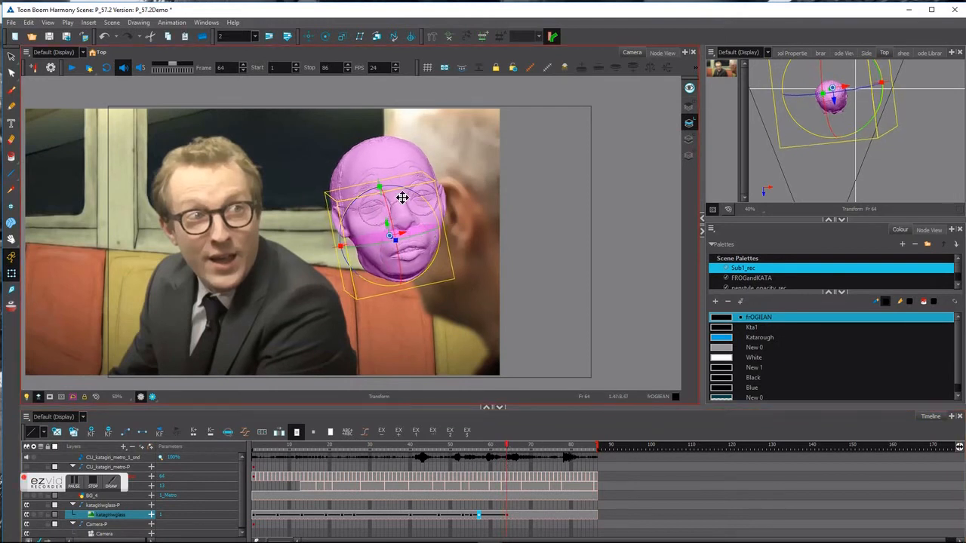
drag(428, 235, 428, 234)
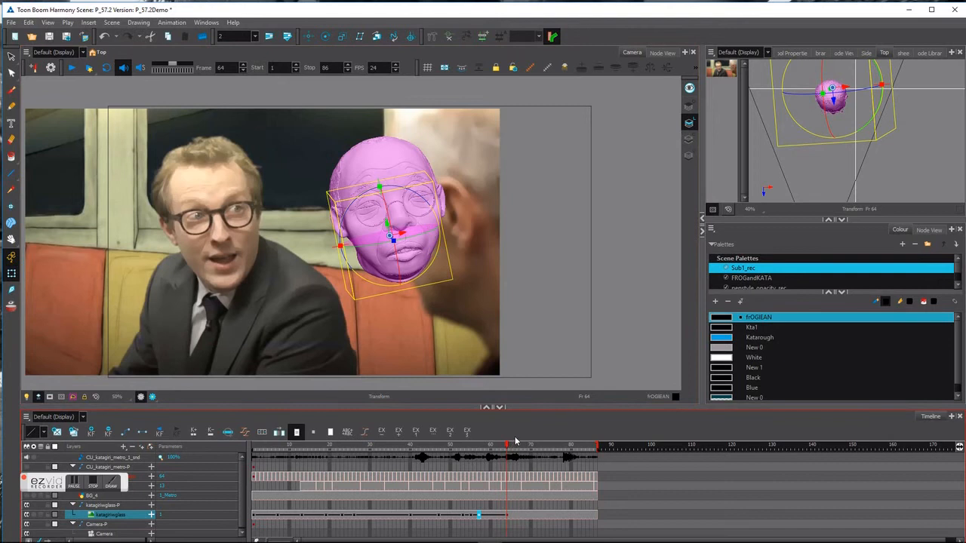
mouse_move(505, 448)
mouse_down()
mouse_move(483, 448)
mouse_move(519, 446)
mouse_up()
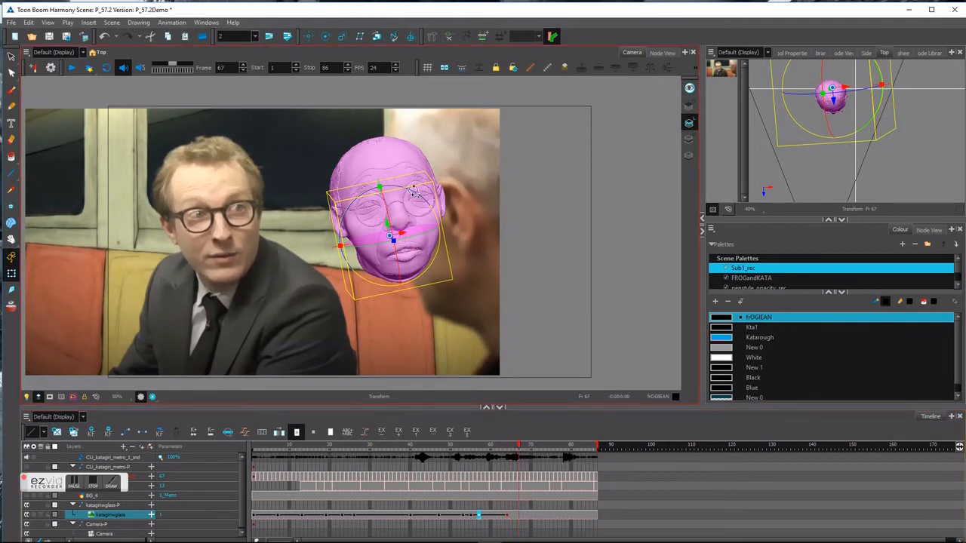
Rotate the head slightly clockwise at frame 67, reviewing frames 62 to 66.
drag(419, 194, 418, 194)
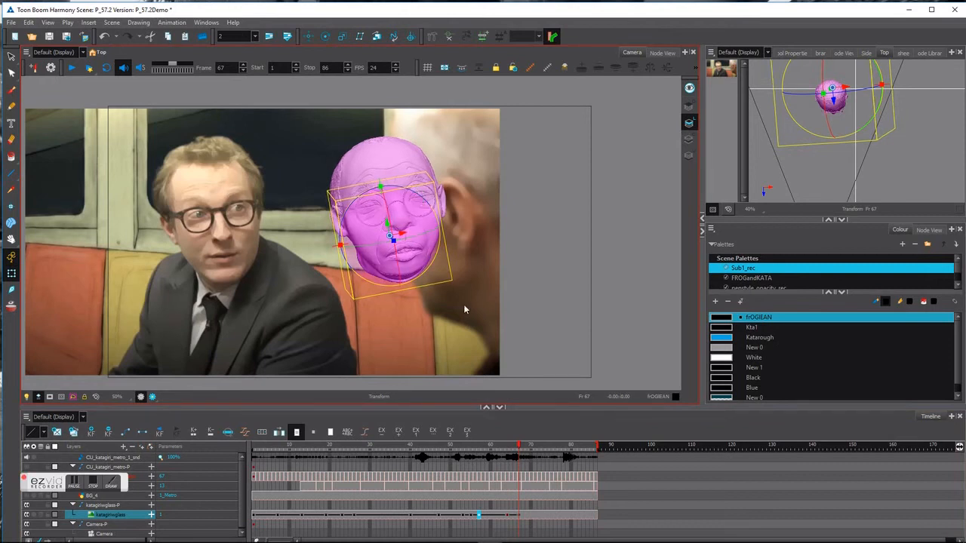
mouse_move(519, 445)
mouse_down()
mouse_move(501, 449)
mouse_move(519, 449)
mouse_up()
click(371, 200)
drag(368, 191, 372, 190)
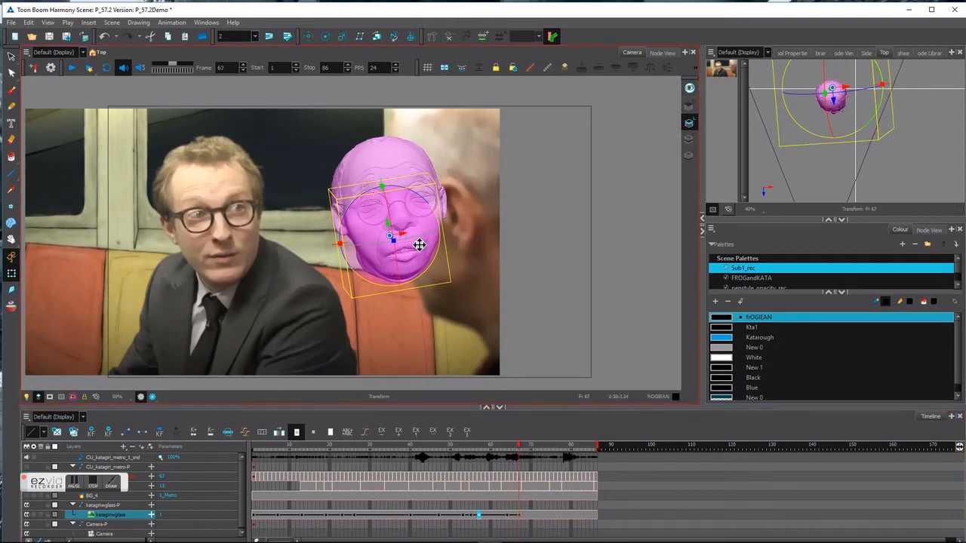
click(512, 447)
drag(512, 447, 548, 445)
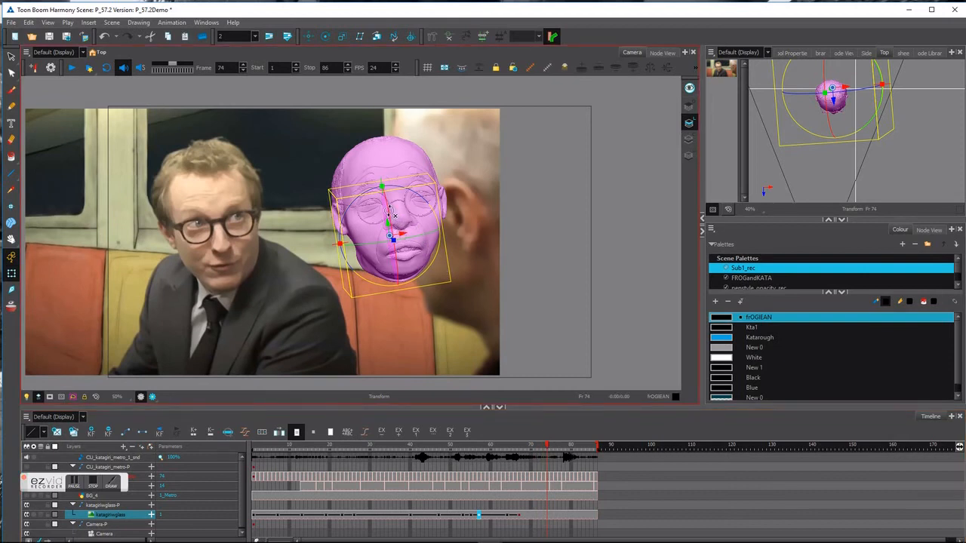
Key new head poses at frames 74 and 78, reviewing frames 72 to 78.
drag(390, 212, 434, 257)
mouse_move(546, 448)
mouse_down()
mouse_move(522, 452)
mouse_move(565, 447)
mouse_up()
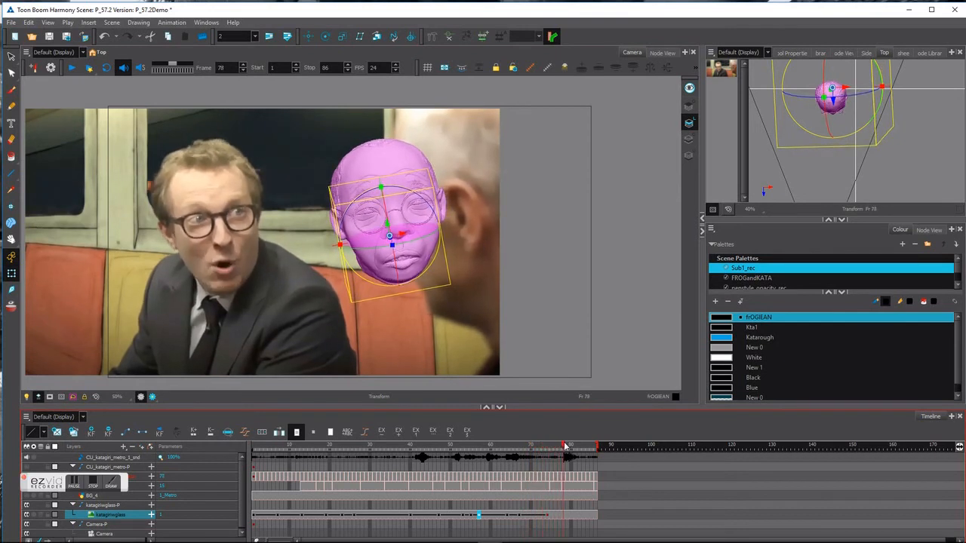
click(390, 242)
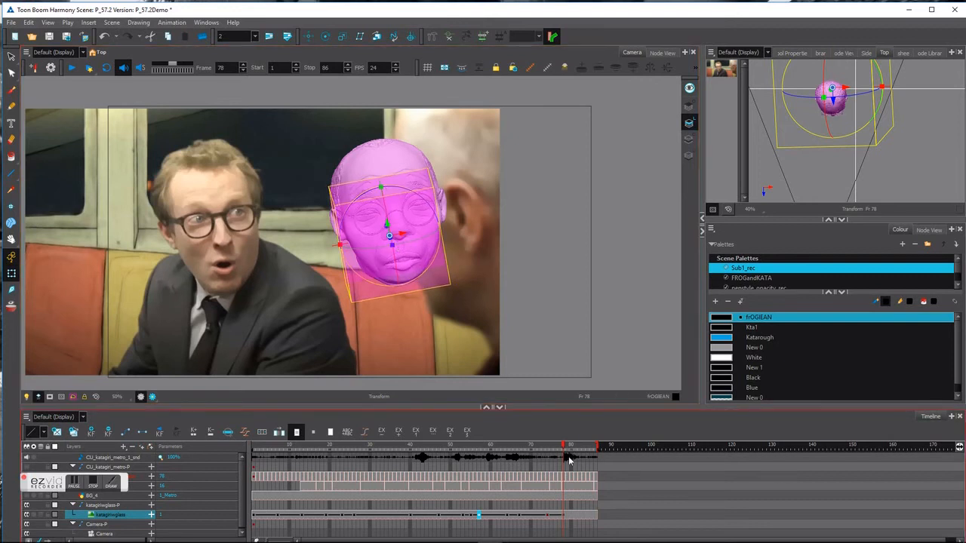
drag(416, 240, 425, 251)
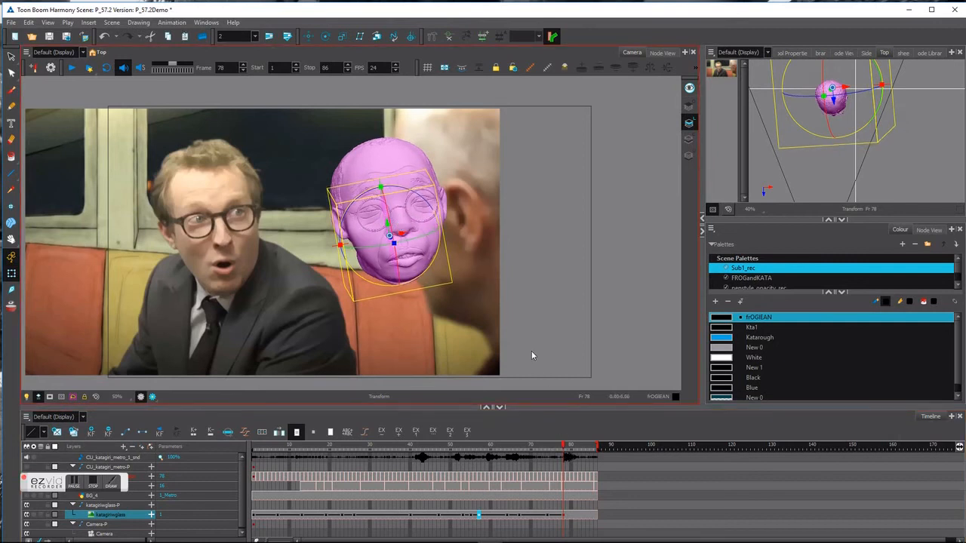
click(556, 448)
drag(556, 448, 592, 436)
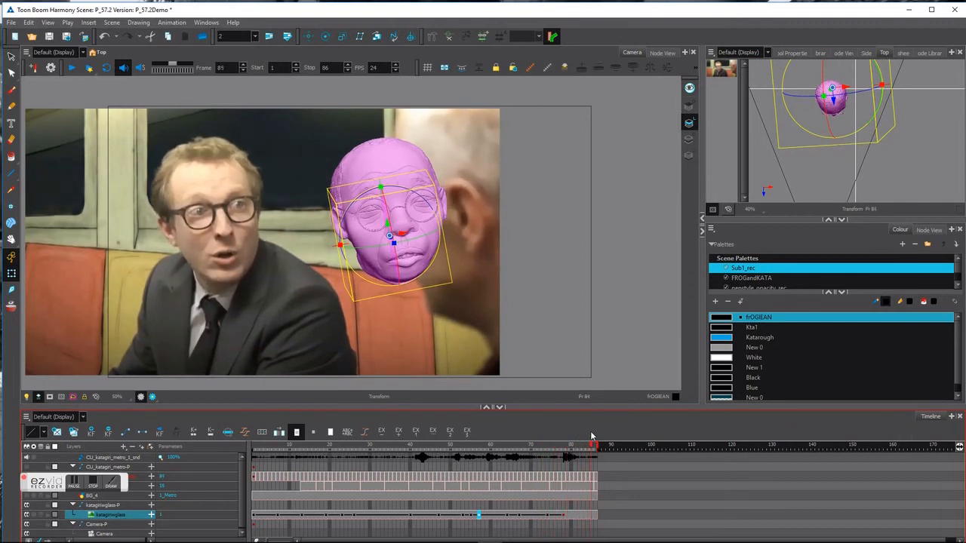
Rotate the head upright and frontal at frame 86, scrub back to frame 78, then play the animation.
click(391, 223)
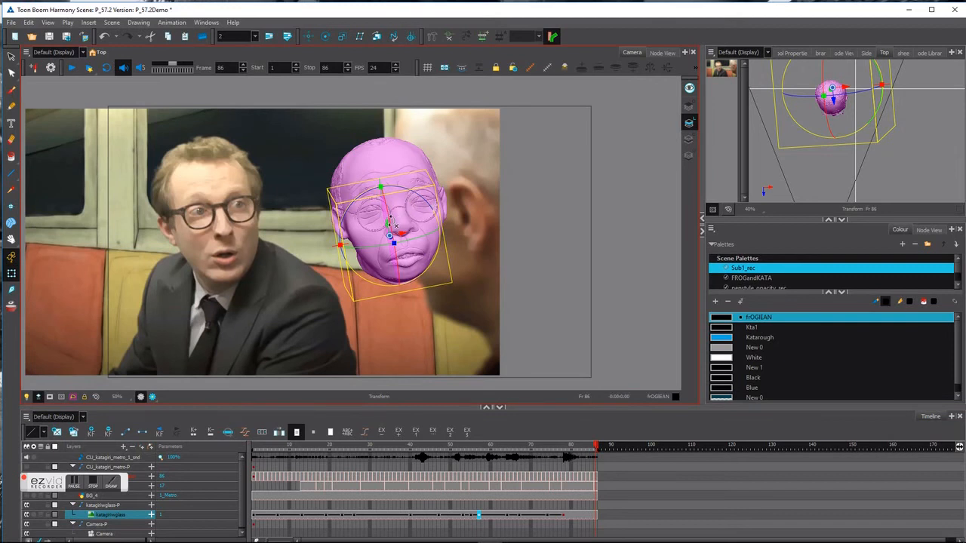
drag(391, 223, 421, 204)
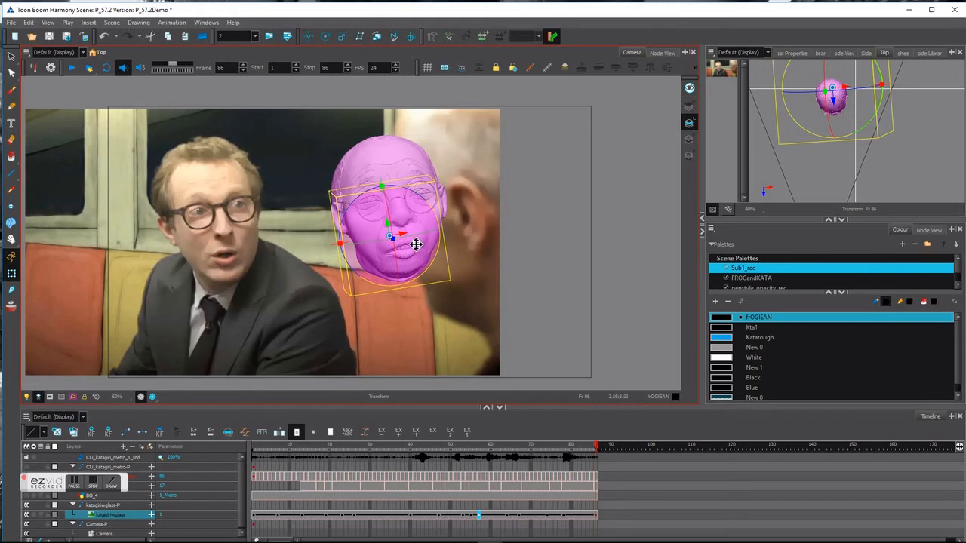
drag(416, 243, 417, 237)
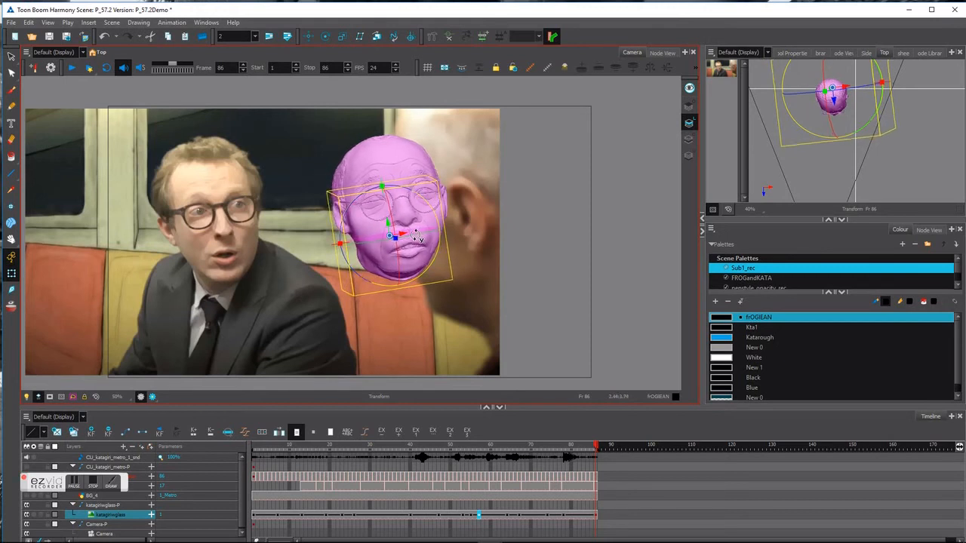
drag(587, 453, 251, 437)
click(72, 68)
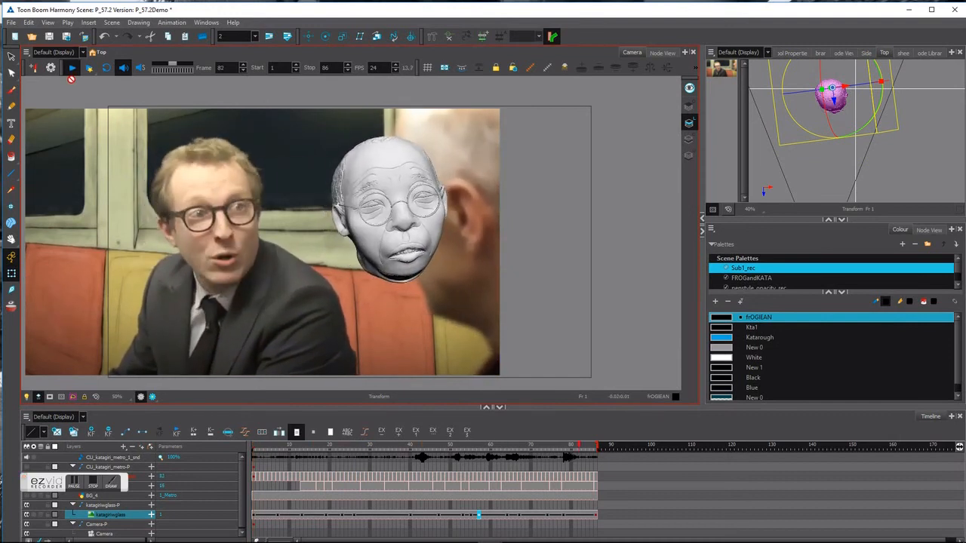
Make all keys on the head path's velocity curve smoothly eased, then close the Velocity Editor.
double_click(94, 515)
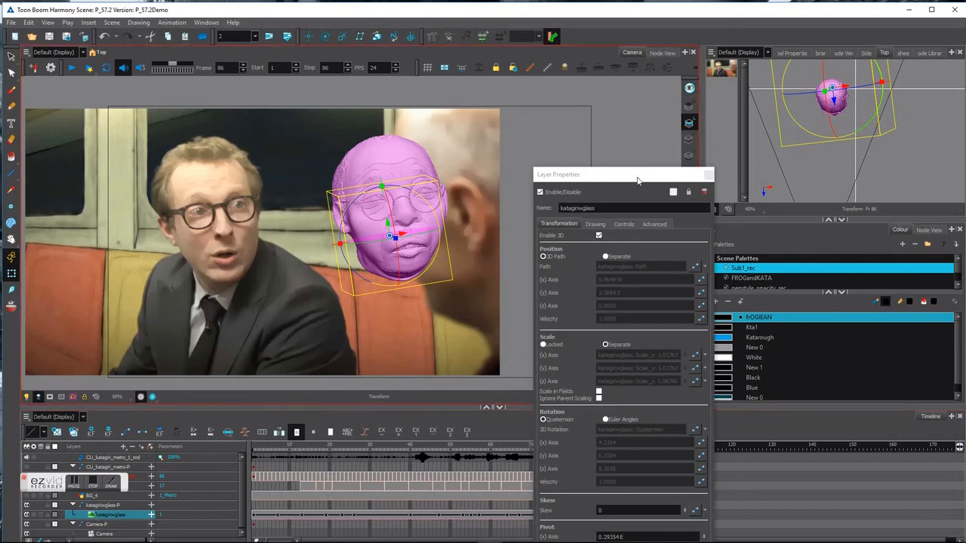
click(703, 261)
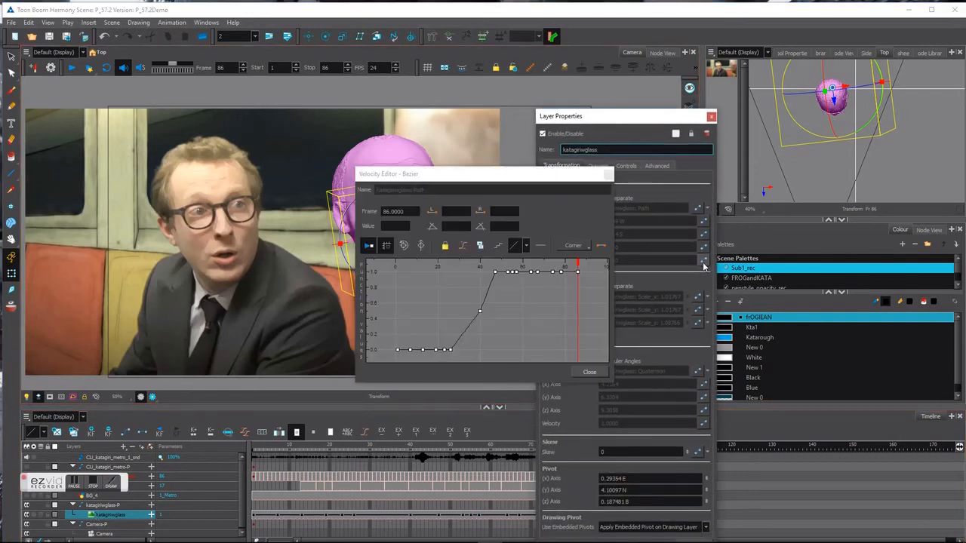
click(396, 275)
drag(603, 357, 605, 359)
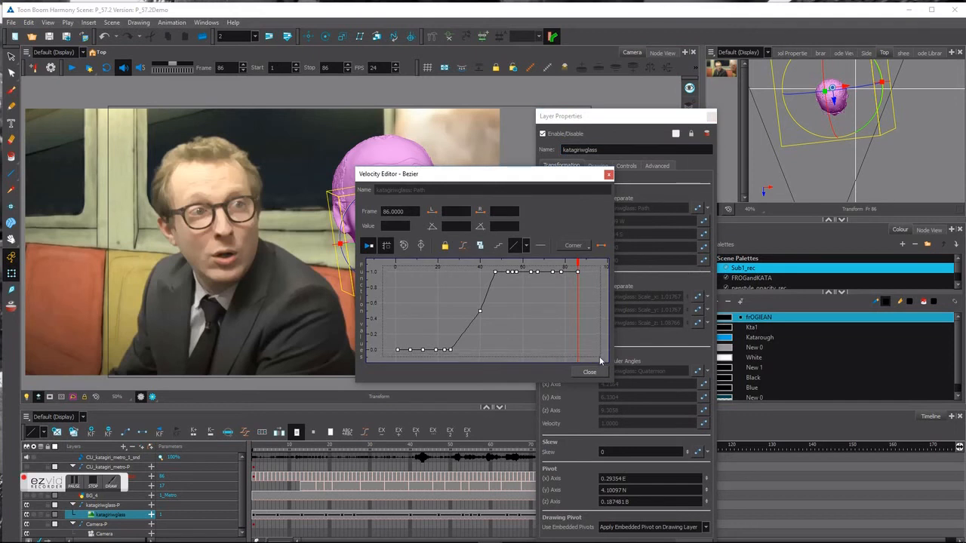
click(525, 247)
click(525, 299)
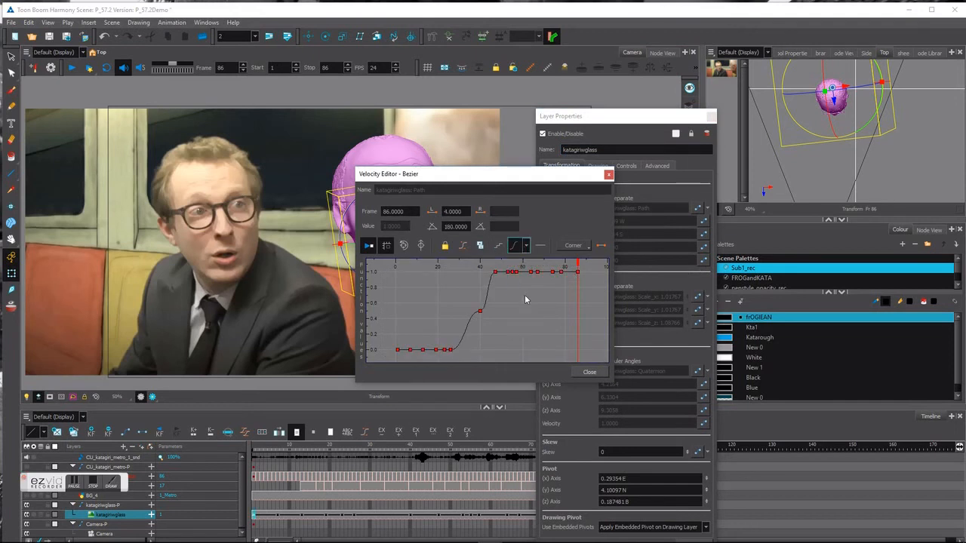
click(608, 176)
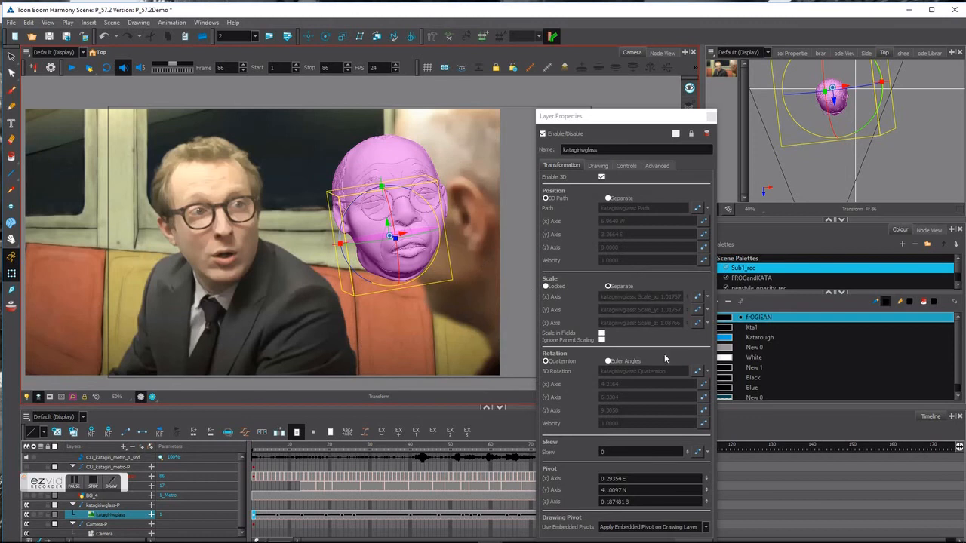
Select every key on the Rotation Velocity curve and set its interpolation to smooth Bezier.
click(703, 424)
drag(391, 262, 586, 348)
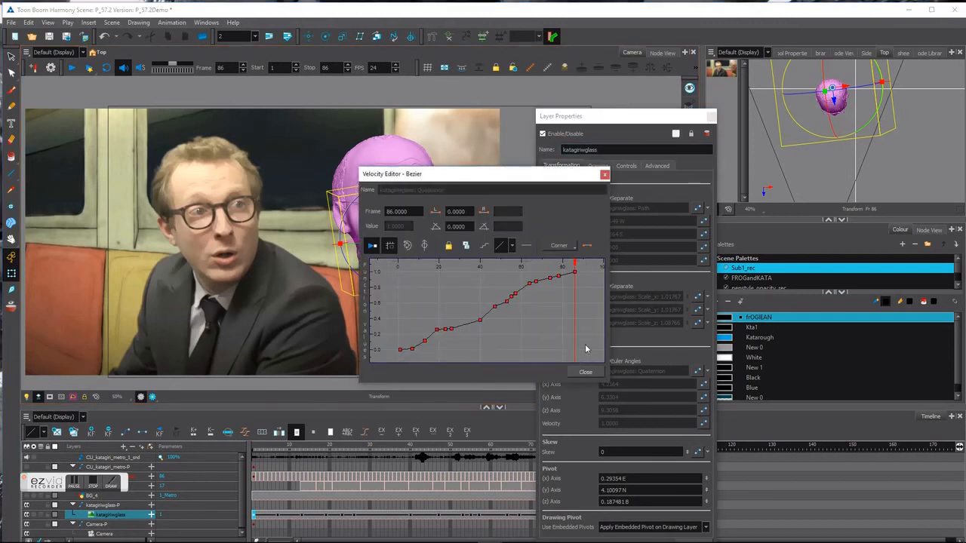
click(512, 247)
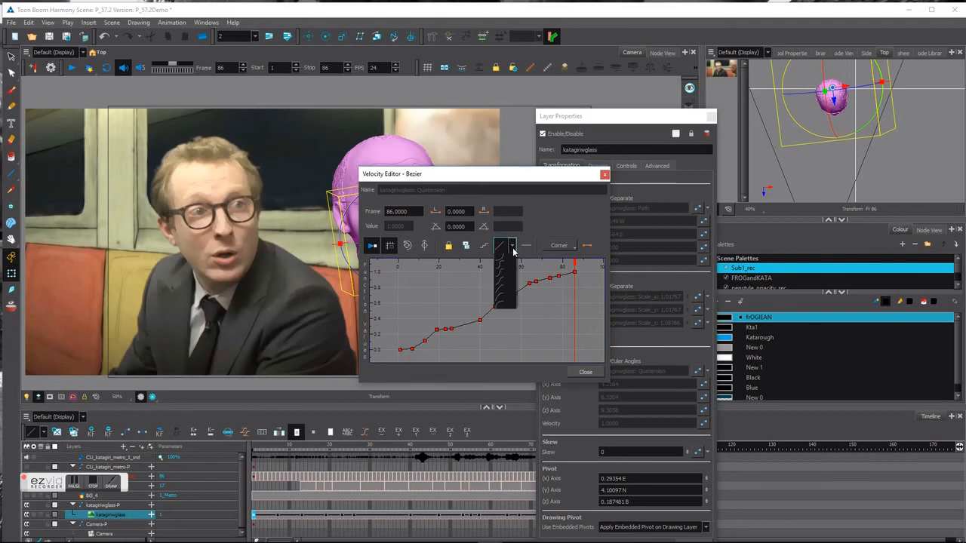
click(510, 299)
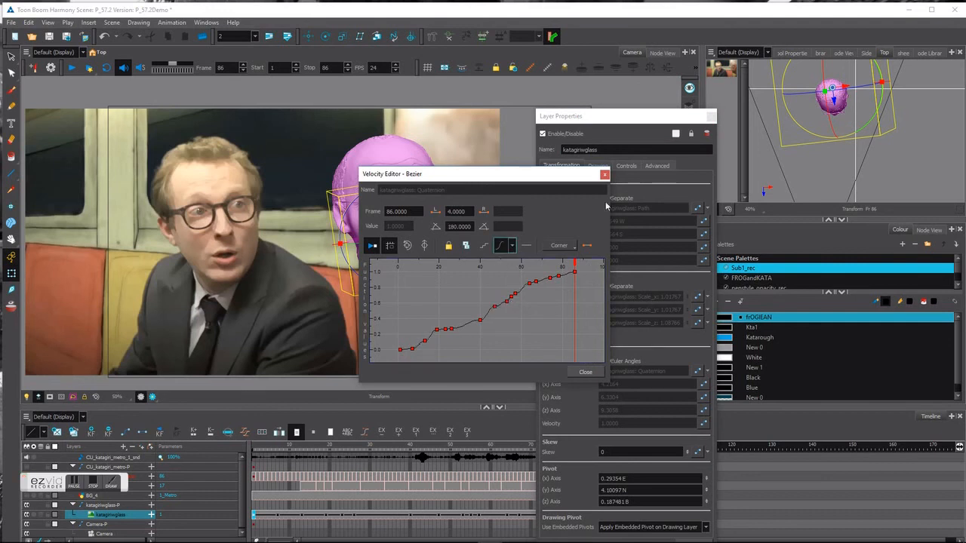
Check the eased rotation curve against the head from frame 1, then close the editor.
drag(611, 266, 879, 266)
drag(439, 273, 434, 269)
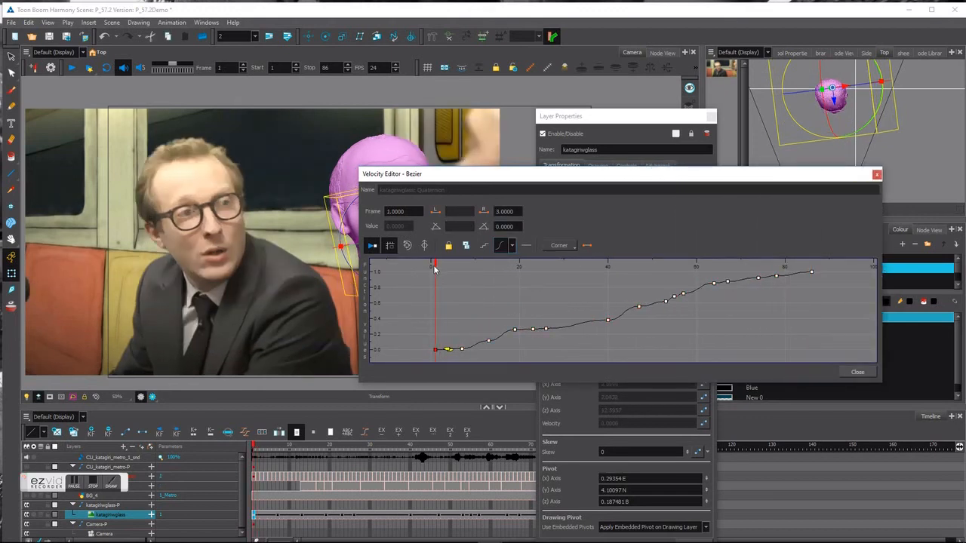
drag(476, 181, 448, 334)
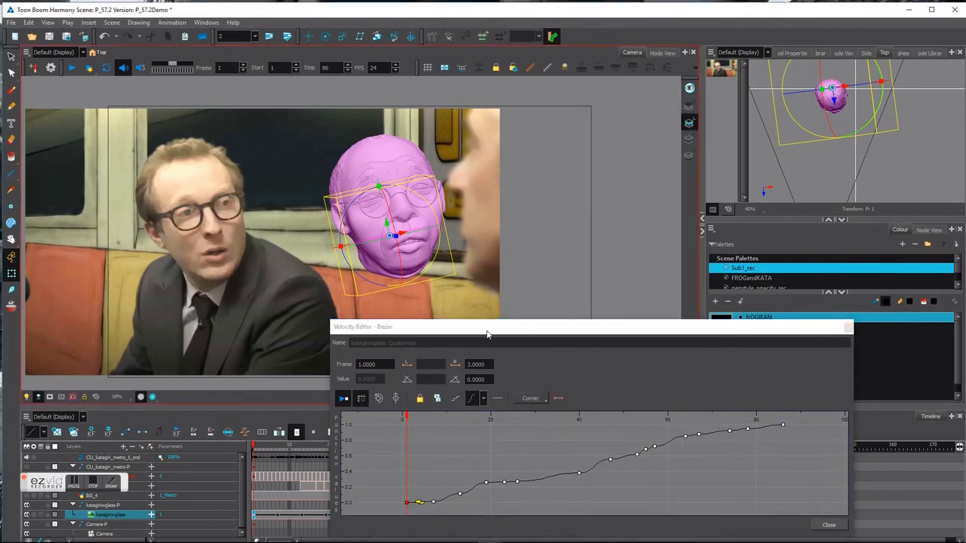
drag(487, 334, 439, 335)
drag(359, 420, 738, 420)
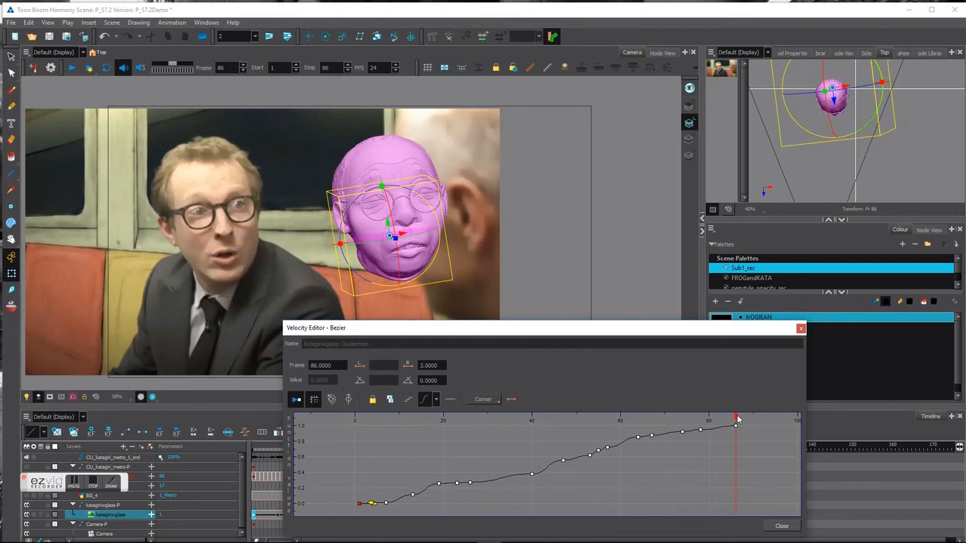
click(736, 425)
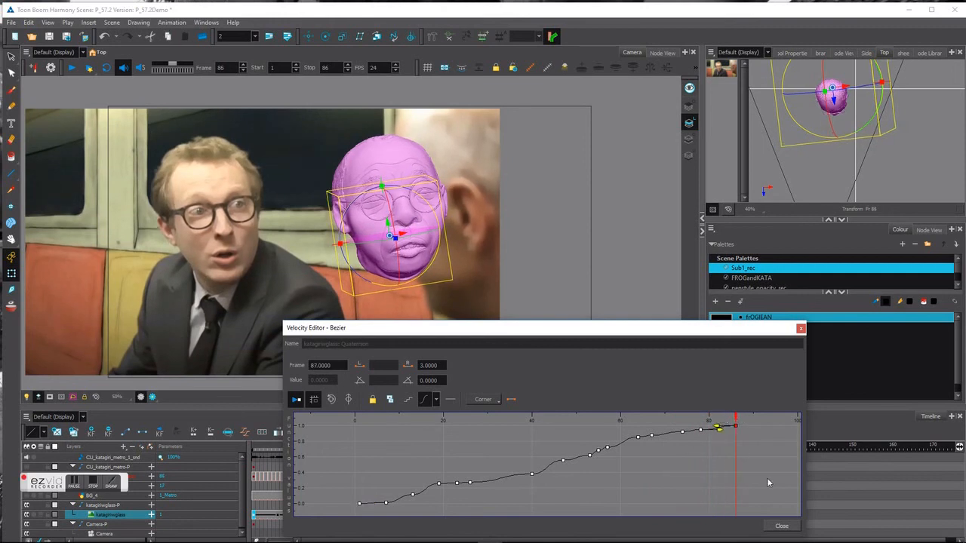
click(781, 526)
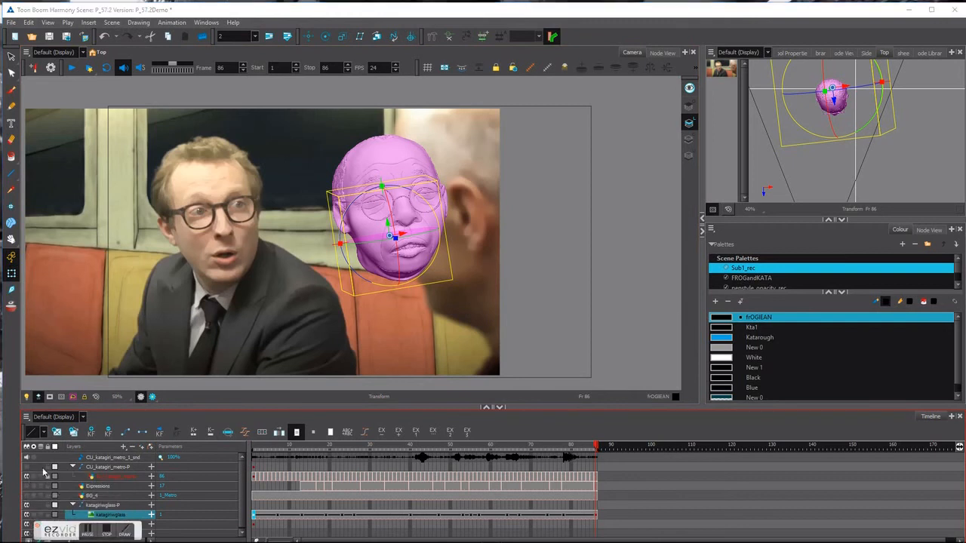
Hide the subway footage and play the head animation from frame 1, scrubbing frames 10 to 14.
click(28, 478)
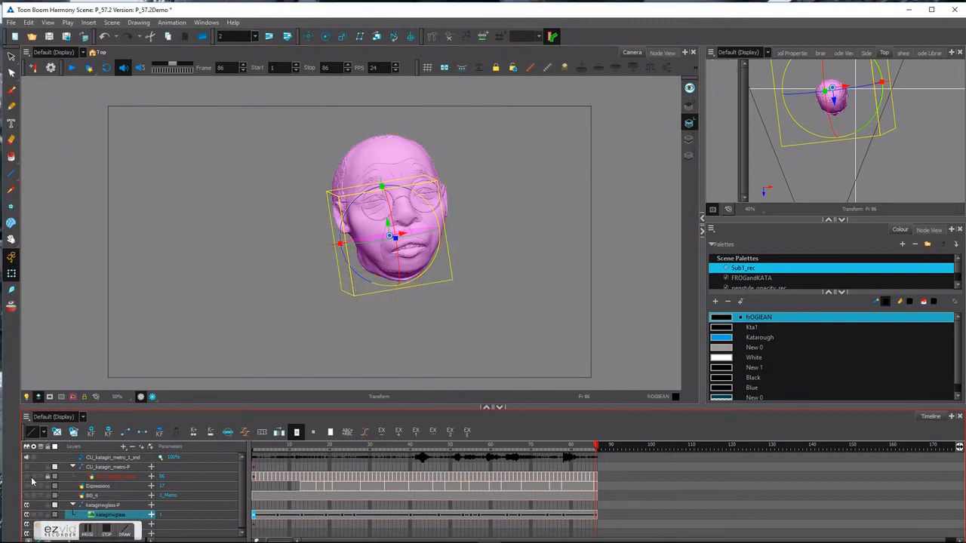
click(254, 448)
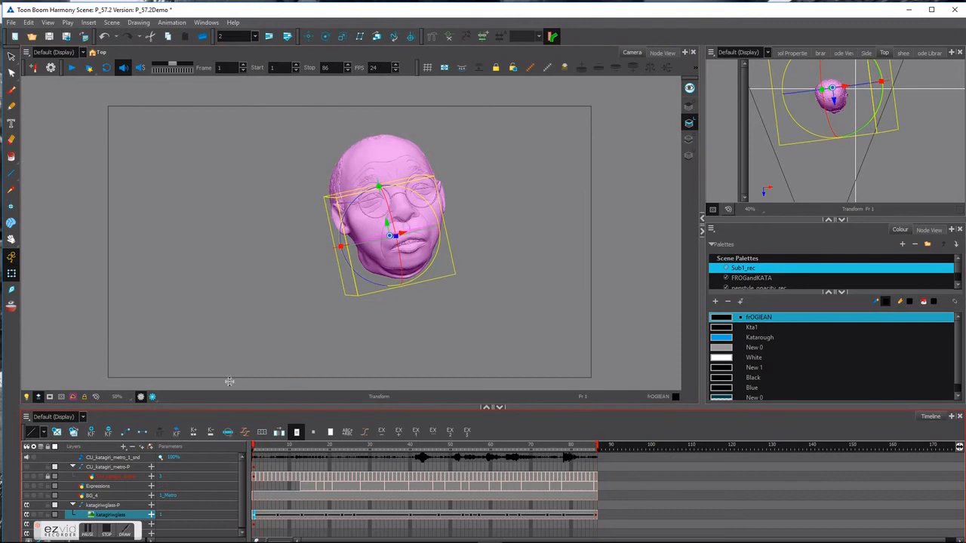
click(71, 68)
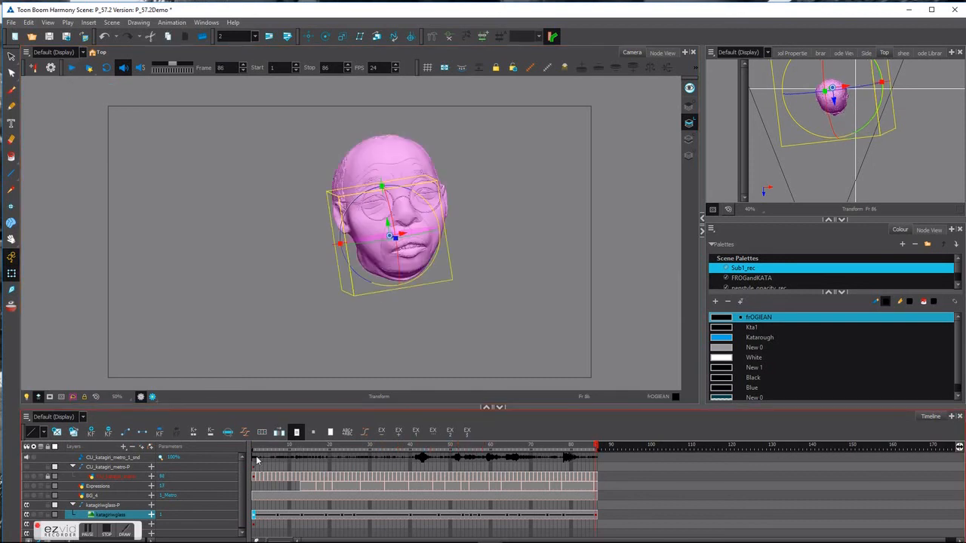
click(71, 67)
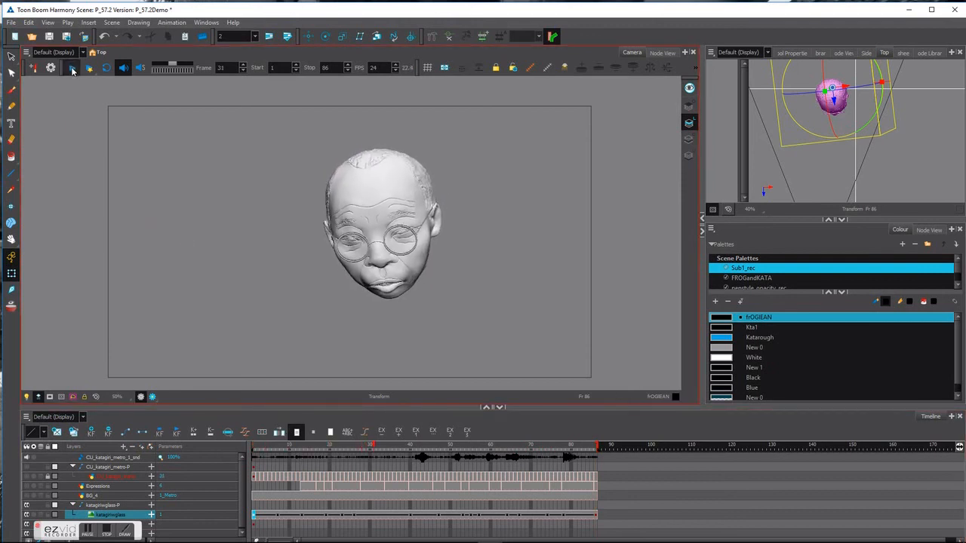
click(289, 447)
drag(289, 449, 235, 473)
click(63, 96)
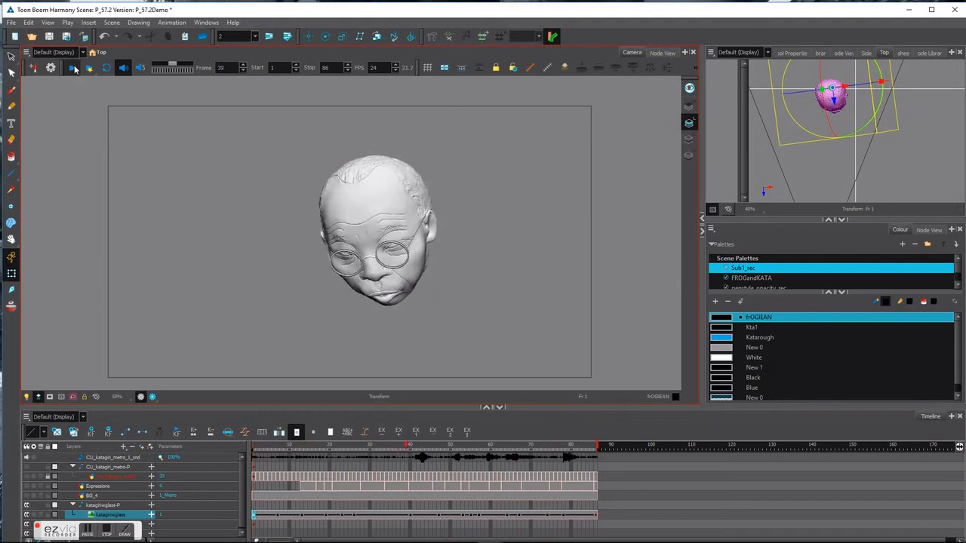
mouse_move(291, 445)
mouse_down()
mouse_move(261, 448)
mouse_move(332, 446)
mouse_move(291, 446)
mouse_up()
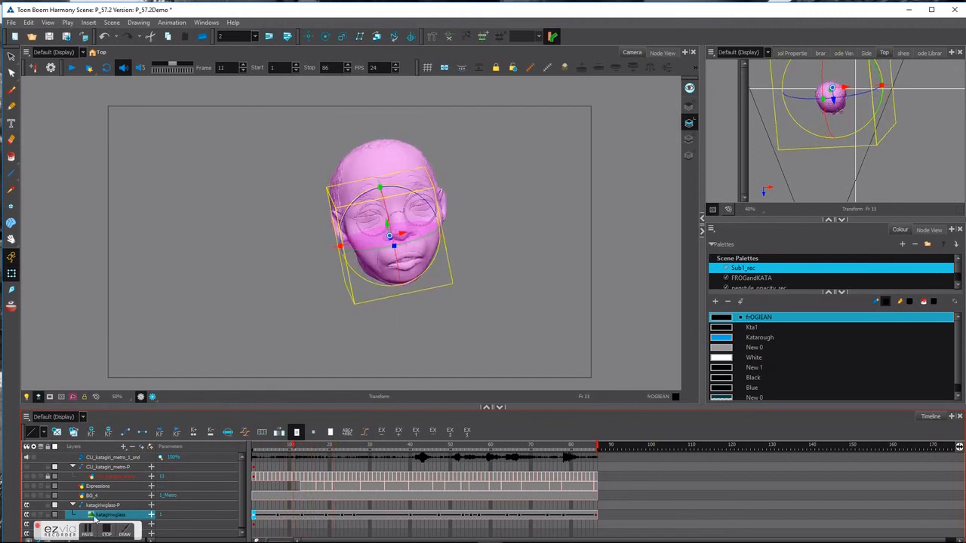
Open the katagiriwglass layer's Rotation Velocity editor, widened and placed below the head.
double_click(96, 515)
drag(588, 113, 564, 111)
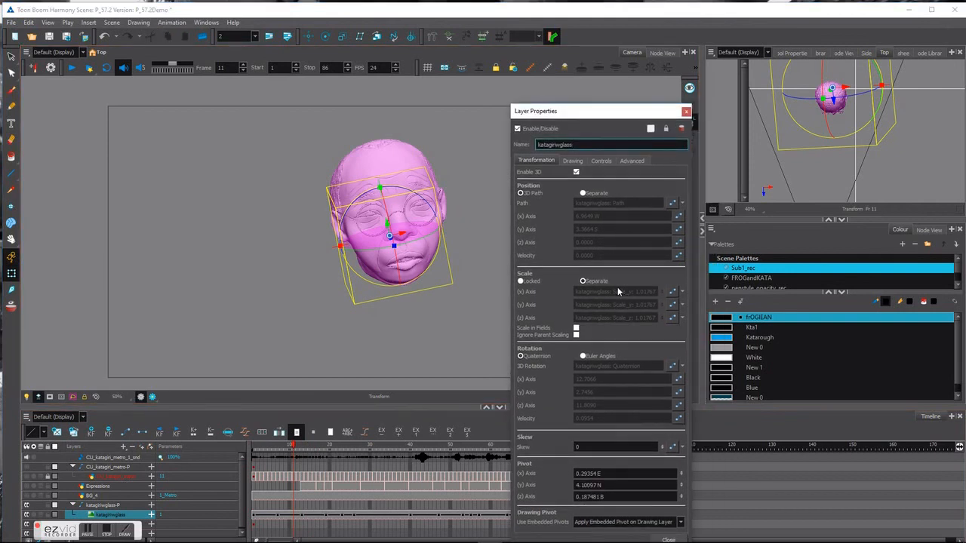
click(679, 420)
drag(611, 294, 895, 294)
mouse_move(517, 175)
mouse_down()
mouse_move(528, 186)
mouse_move(539, 269)
mouse_move(532, 293)
mouse_up()
drag(498, 386, 481, 390)
Adjust the Bezier tangents of the rotation keys at frames 7, 13 and 19.
click(479, 468)
scroll(510, 458, up, 3)
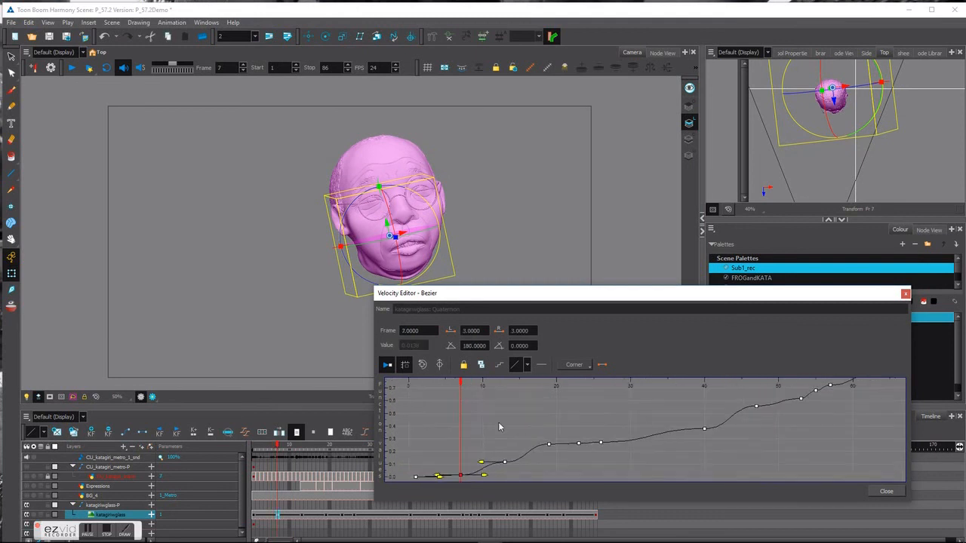
drag(571, 408, 599, 384)
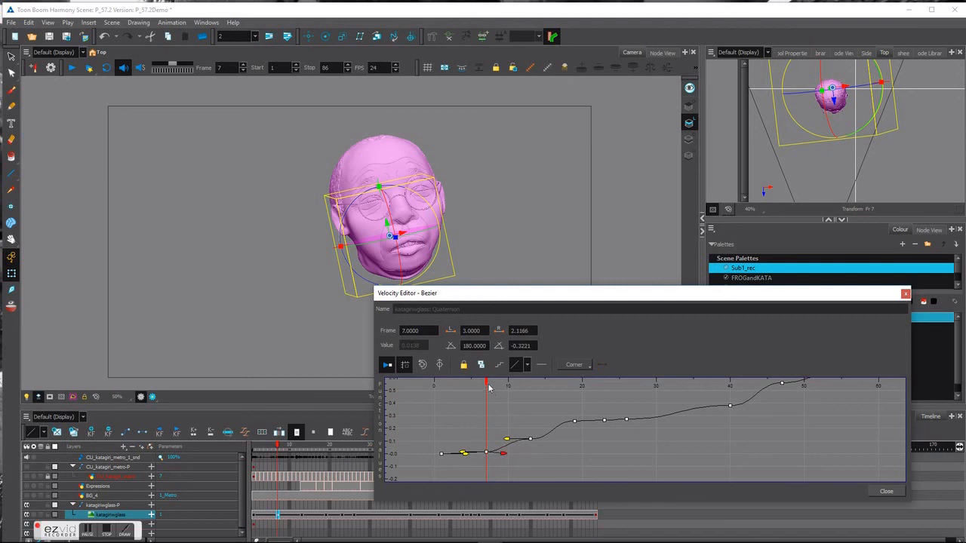
mouse_move(488, 384)
mouse_down()
mouse_move(527, 385)
mouse_move(516, 385)
mouse_up()
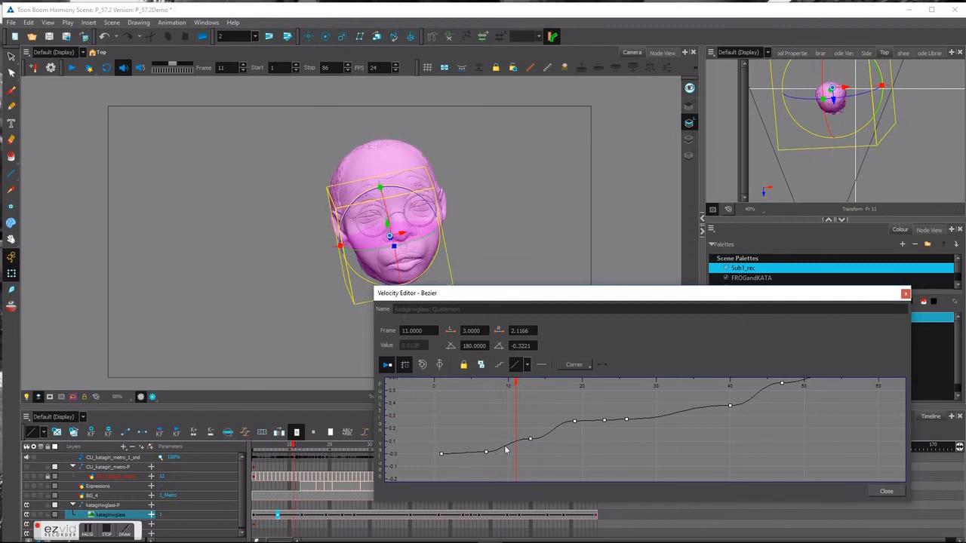
click(531, 438)
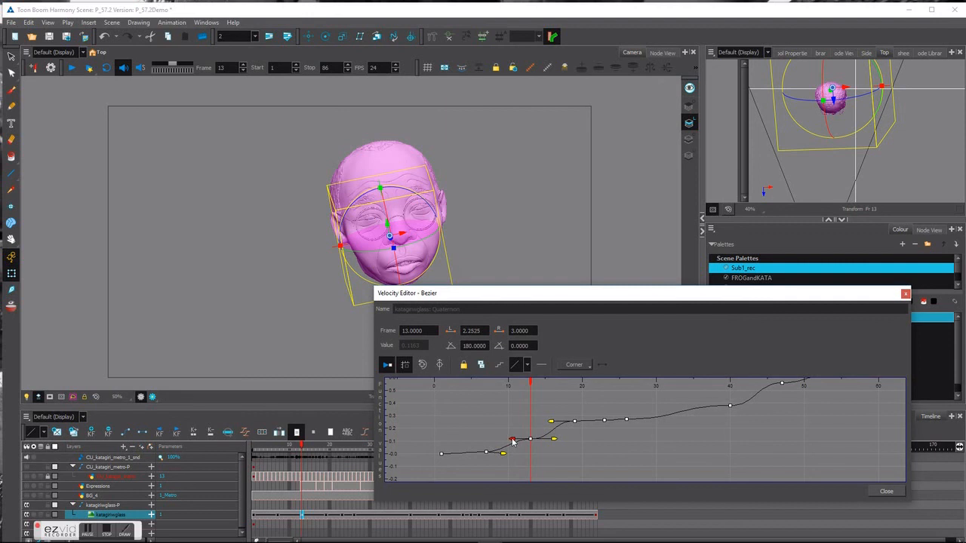
drag(556, 442, 551, 443)
click(552, 423)
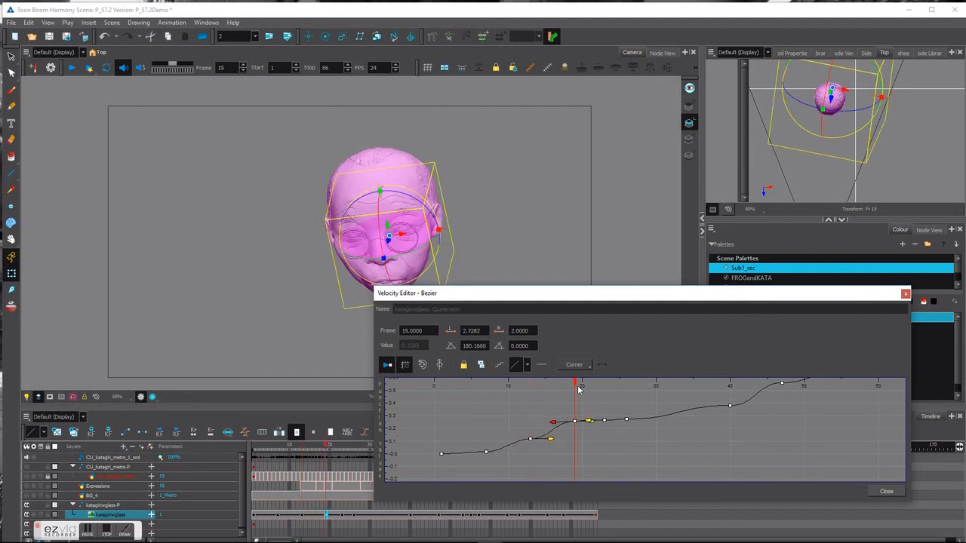
Play back the adjusted rotation, close the curve editor and return to frame 1.
drag(573, 385, 419, 384)
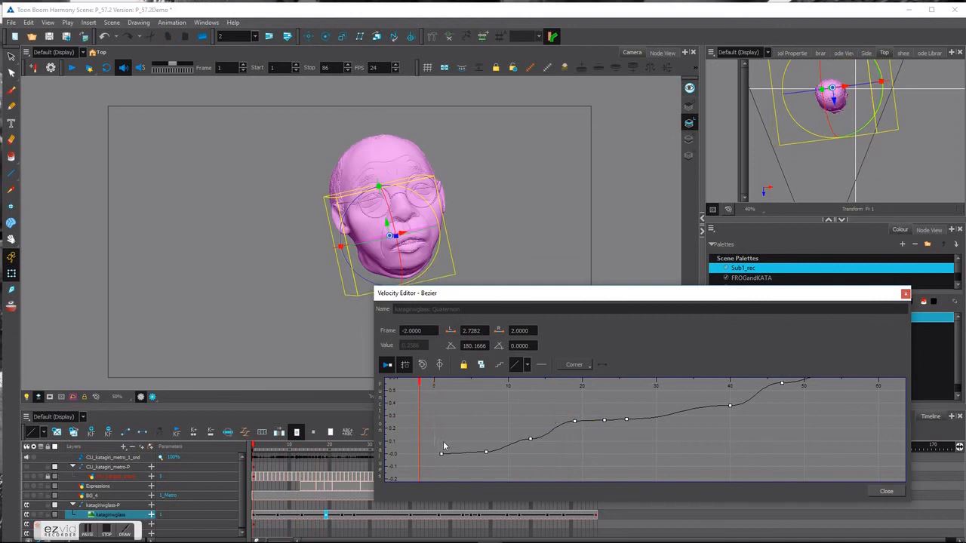
click(71, 67)
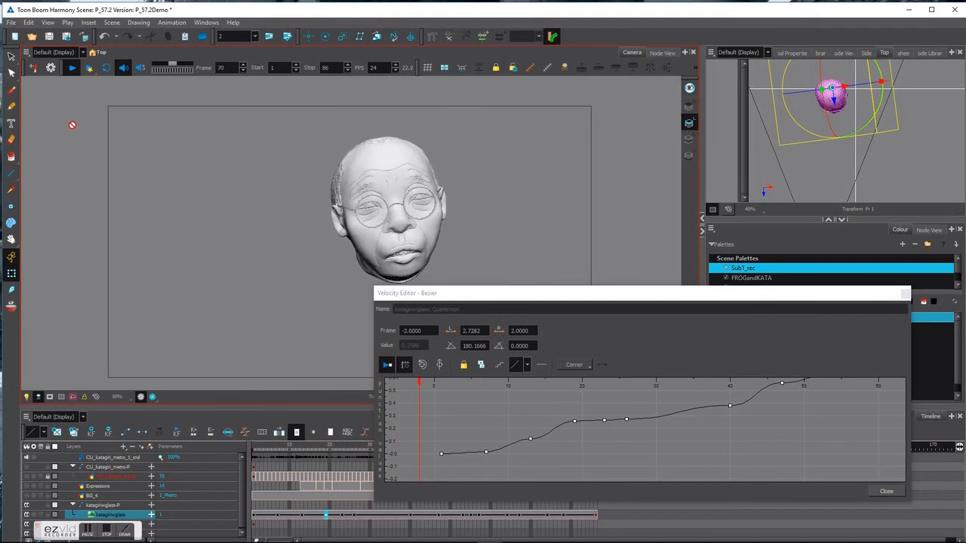
click(903, 295)
click(254, 446)
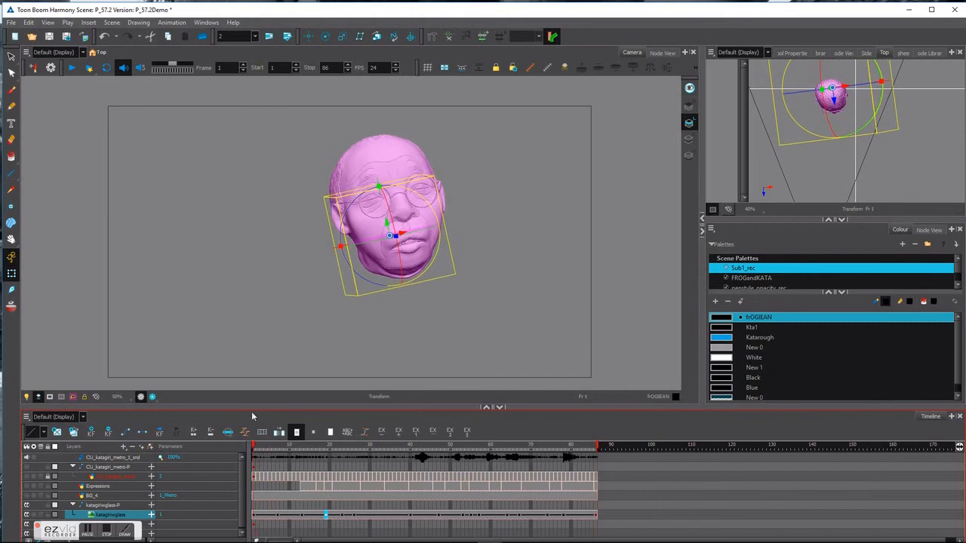
click(72, 68)
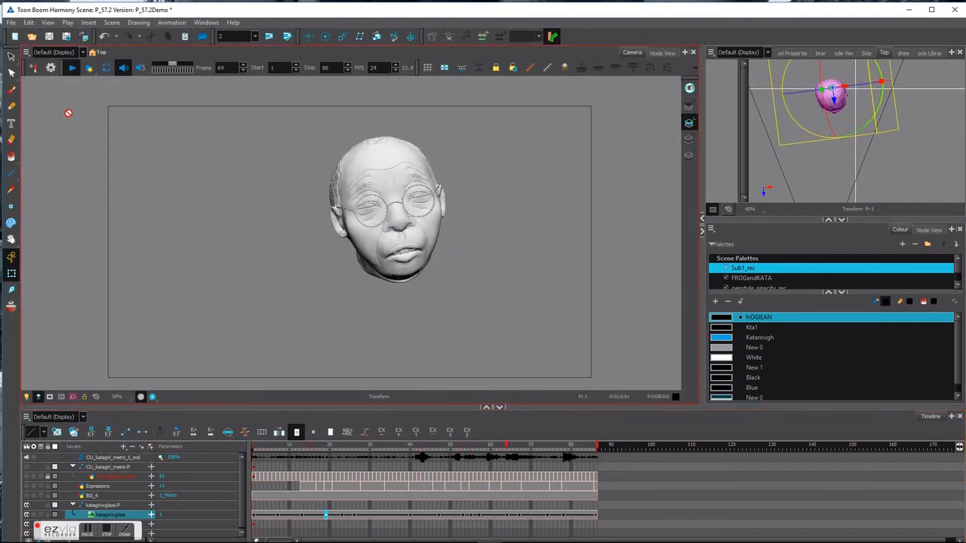
drag(412, 451, 526, 446)
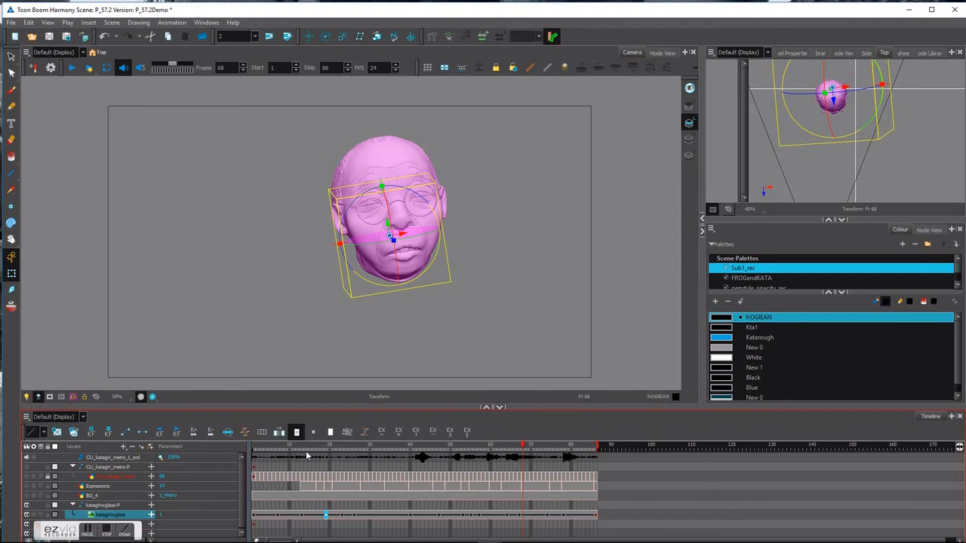
drag(312, 450, 251, 457)
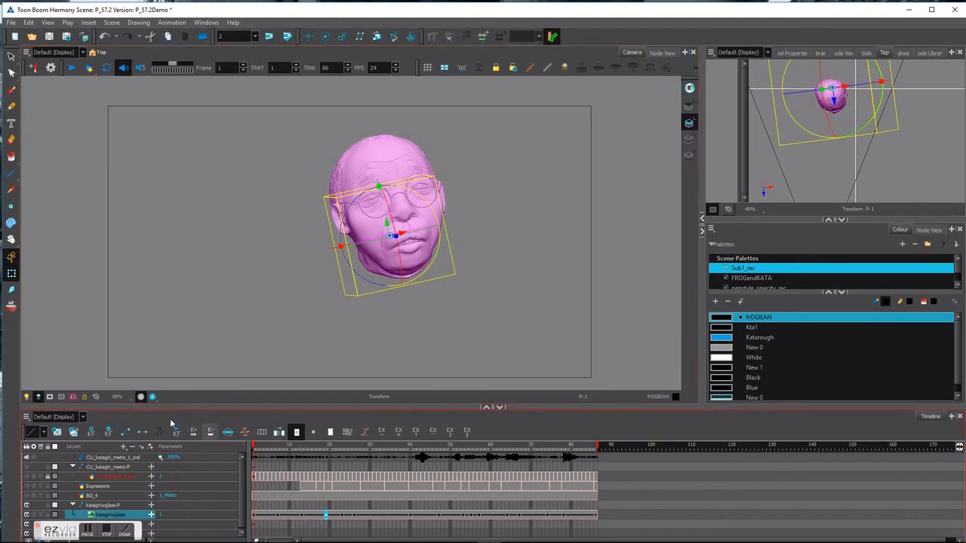